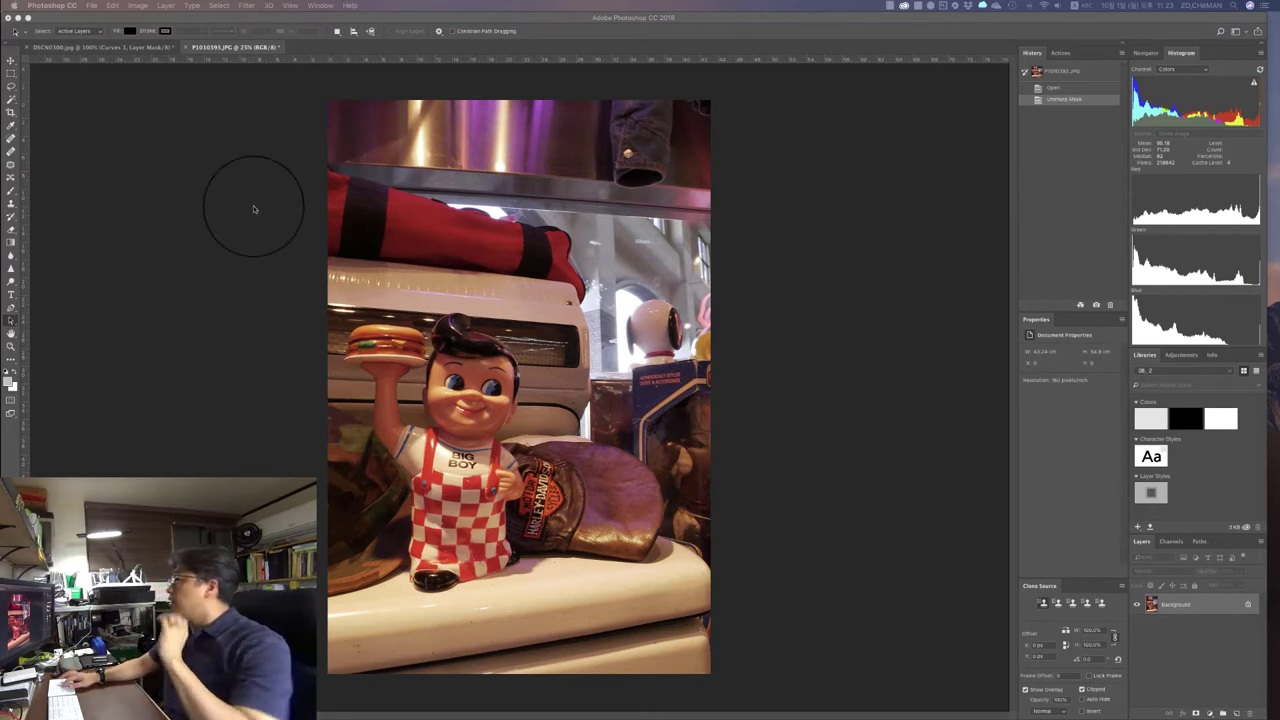
left_click(207, 162)
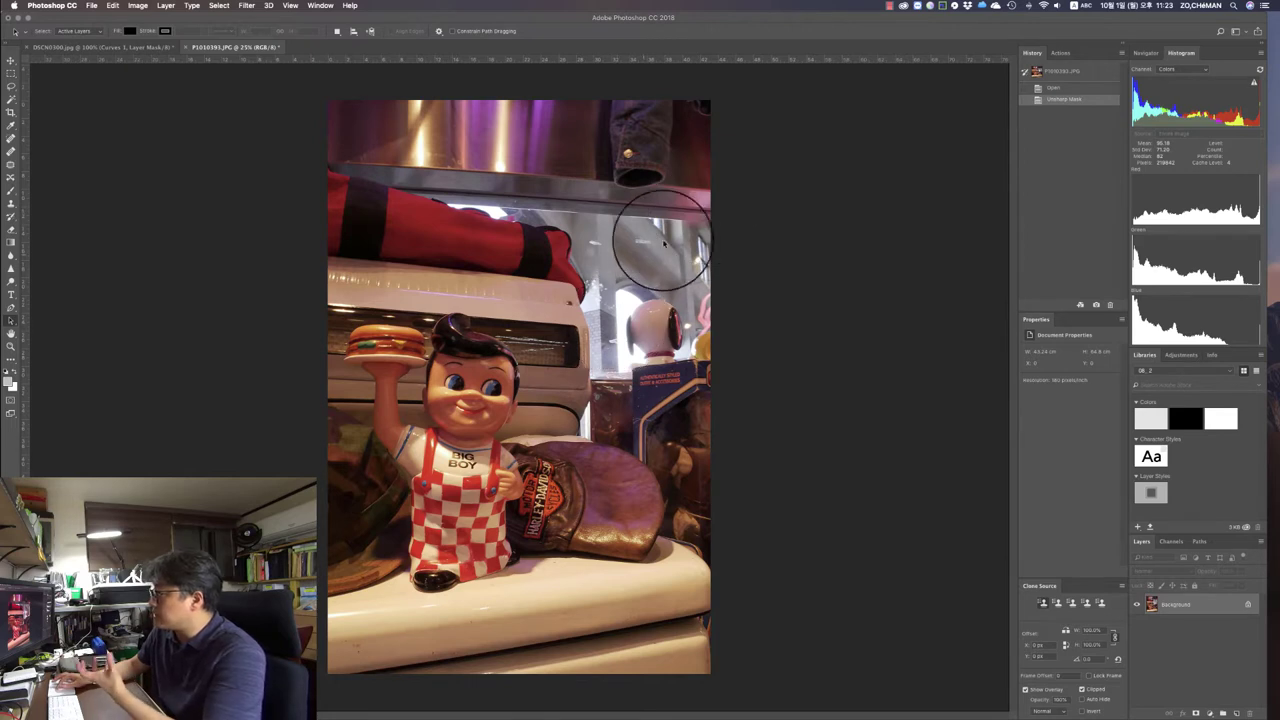
mouse_move(590, 320)
left_mouse_down()
mouse_move(657, 229)
mouse_move(614, 251)
mouse_move(620, 330)
left_mouse_up()
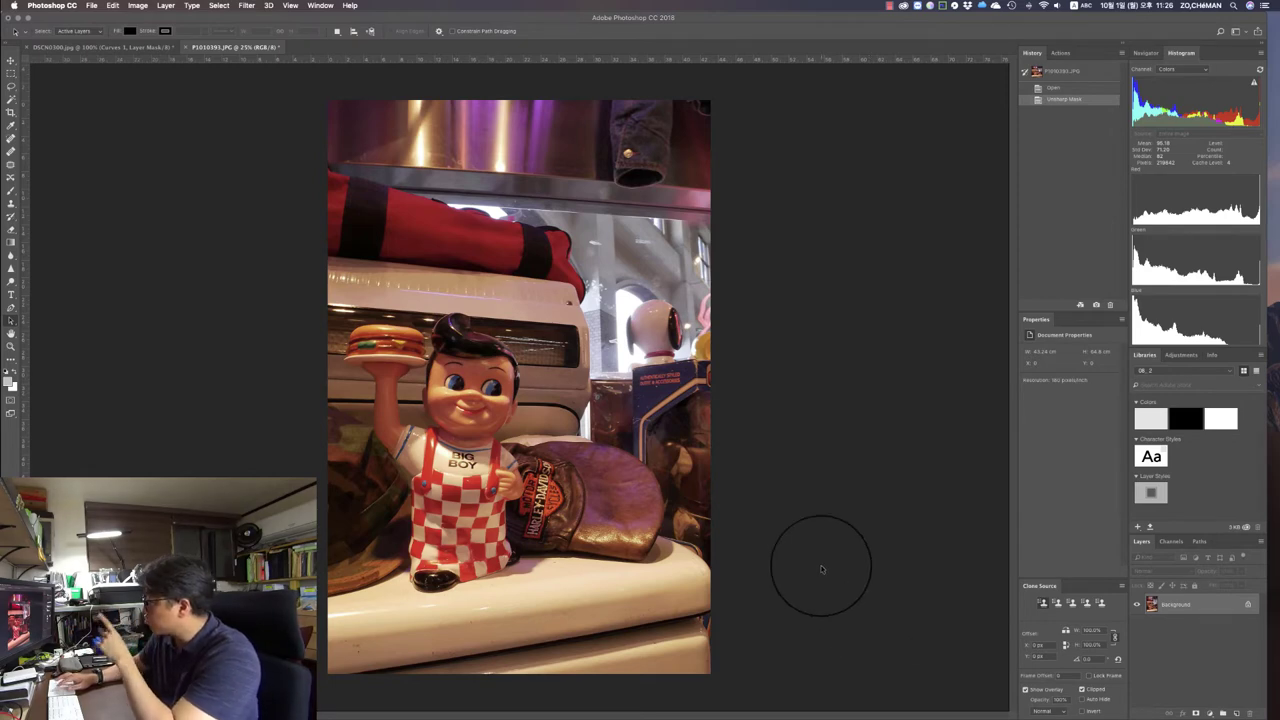
- Add a Levels adjustment layer above the Background photo
left_click(1210, 713)
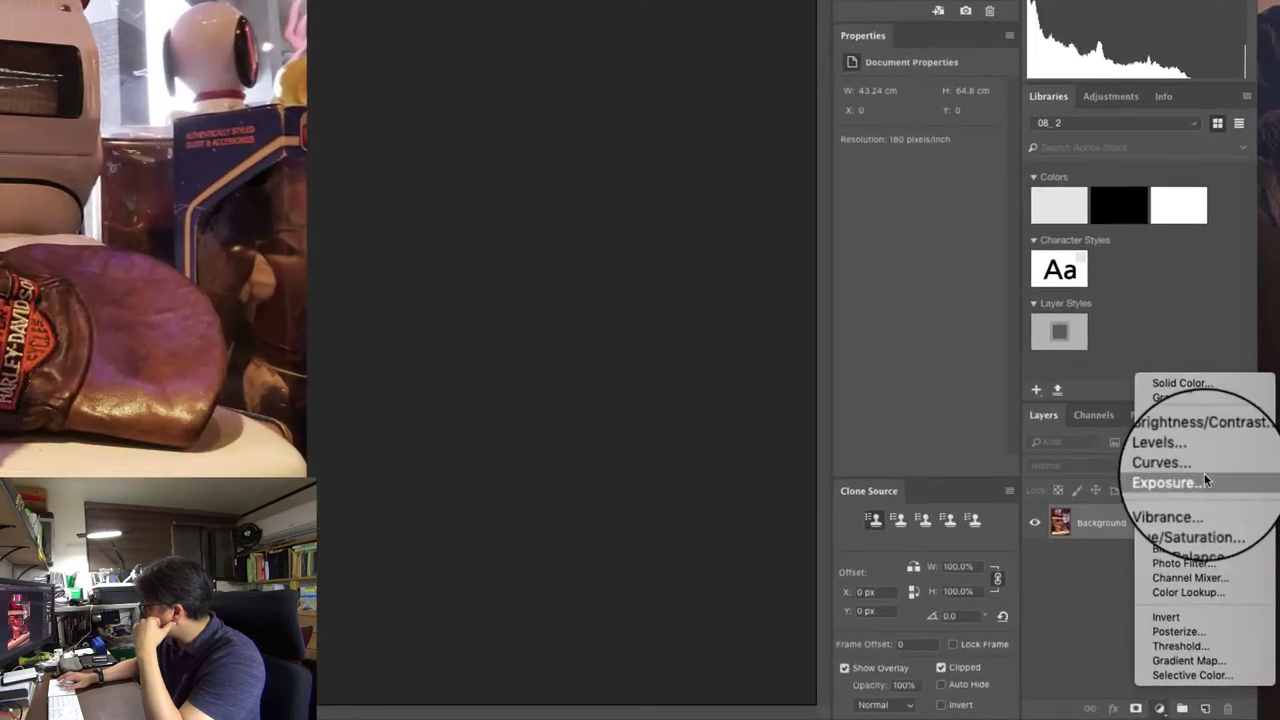
left_click(1226, 565)
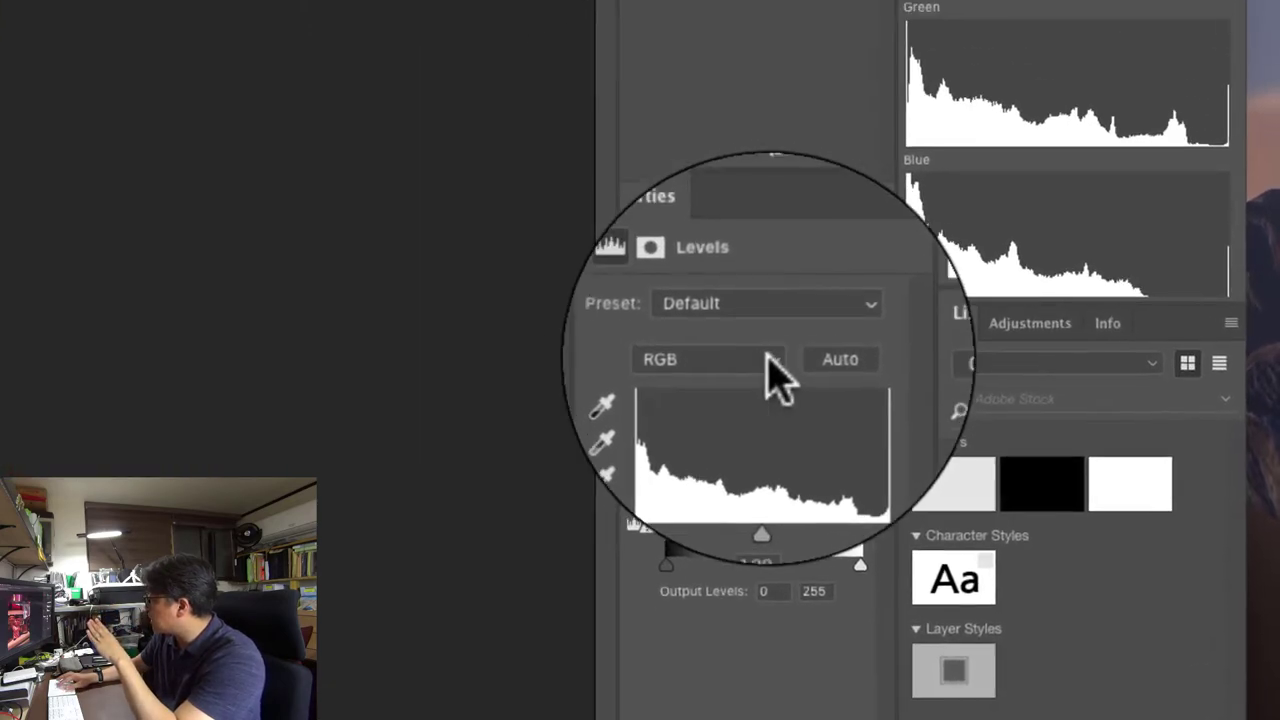
- Examine the Levels histograms of the Red, Green and Blue channels one by one, finishing on the composite RGB channel
left_click(768, 372)
left_click(765, 386)
left_click(762, 382)
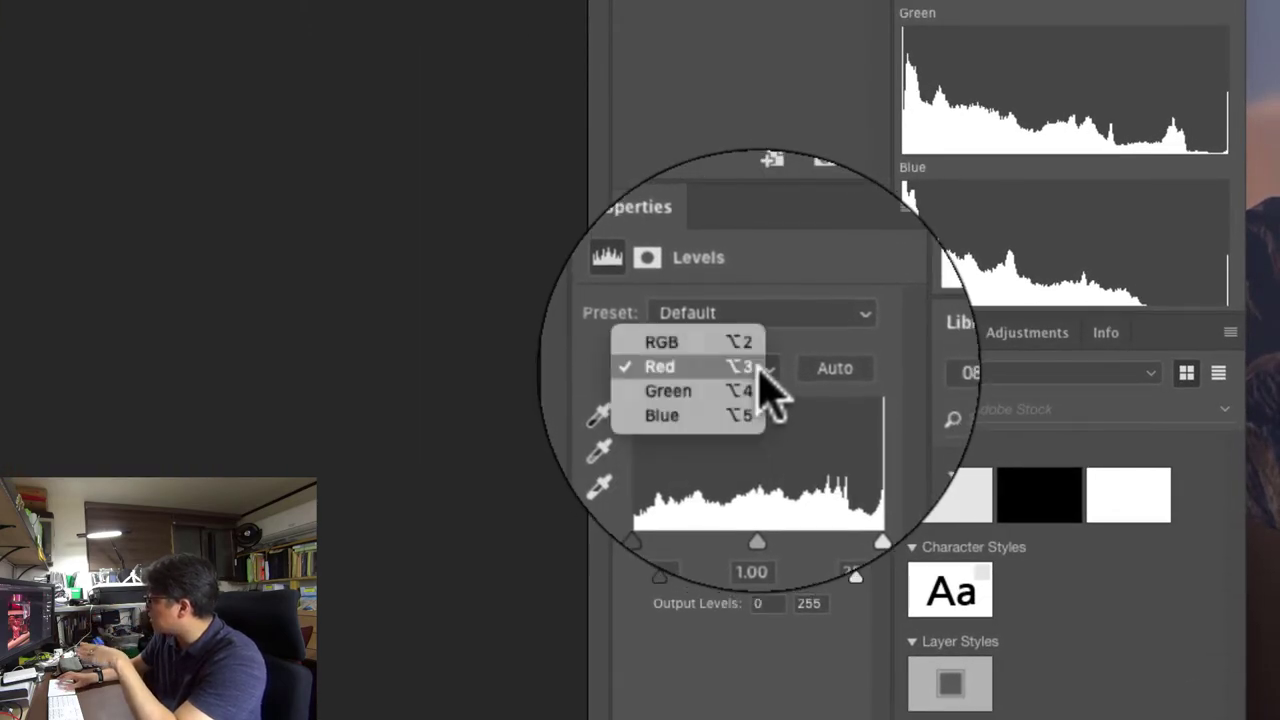
left_click(762, 390)
left_click(762, 368)
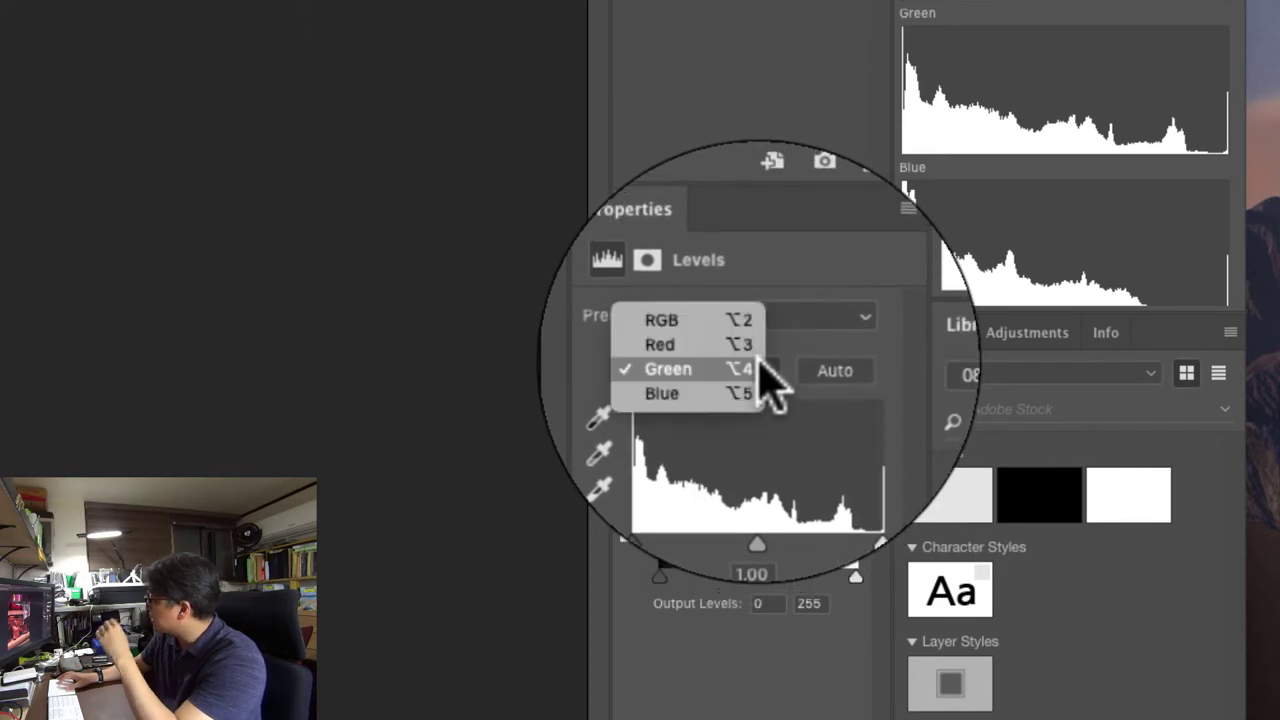
left_click(745, 393)
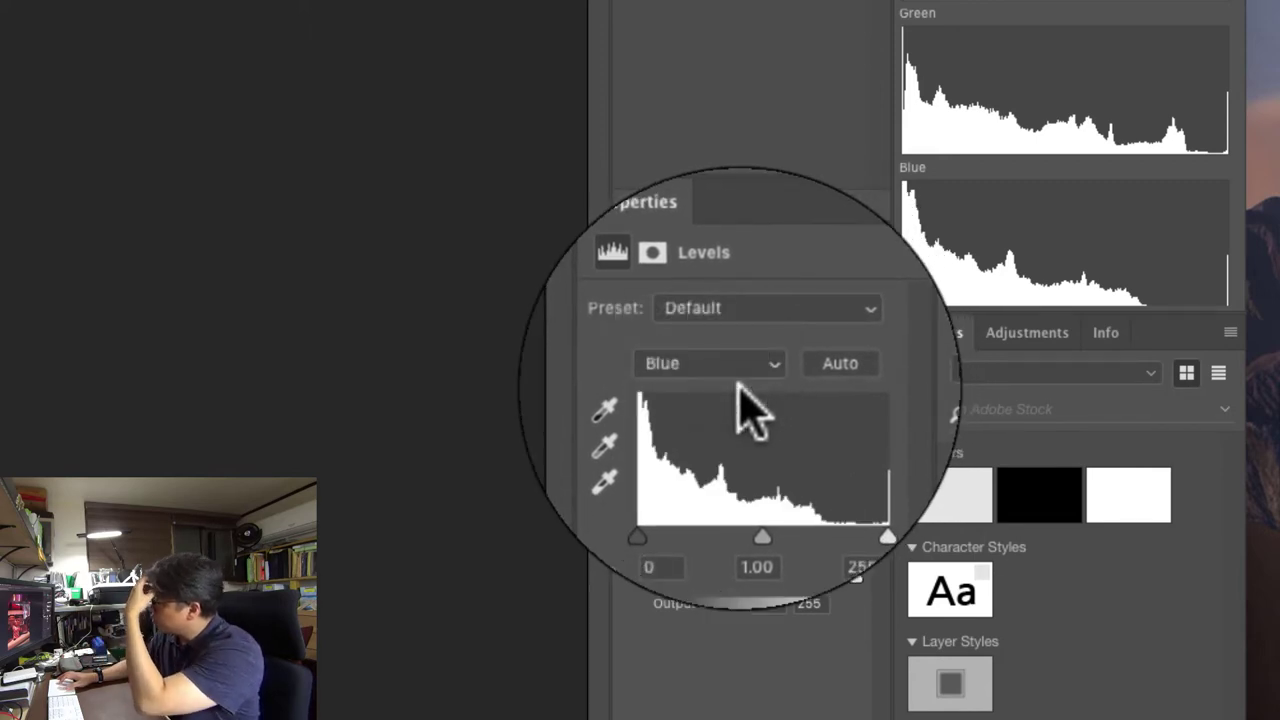
left_click(729, 368)
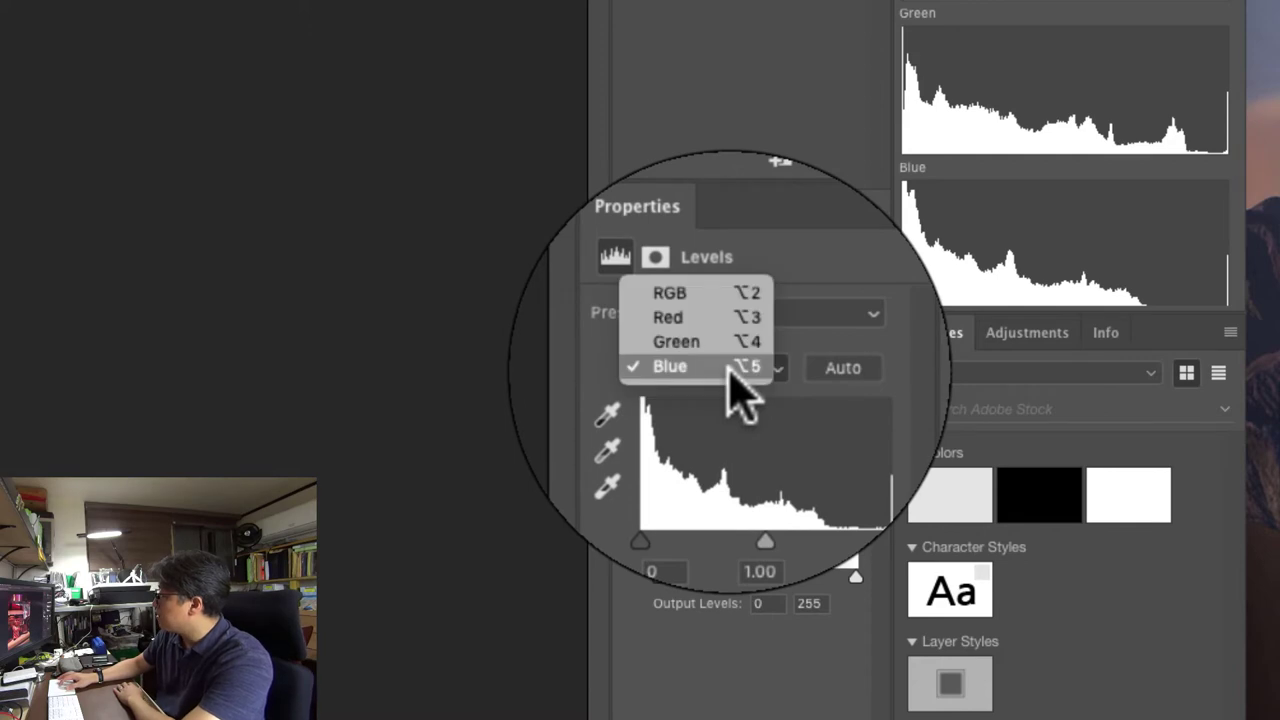
left_click(728, 342)
left_click(722, 369)
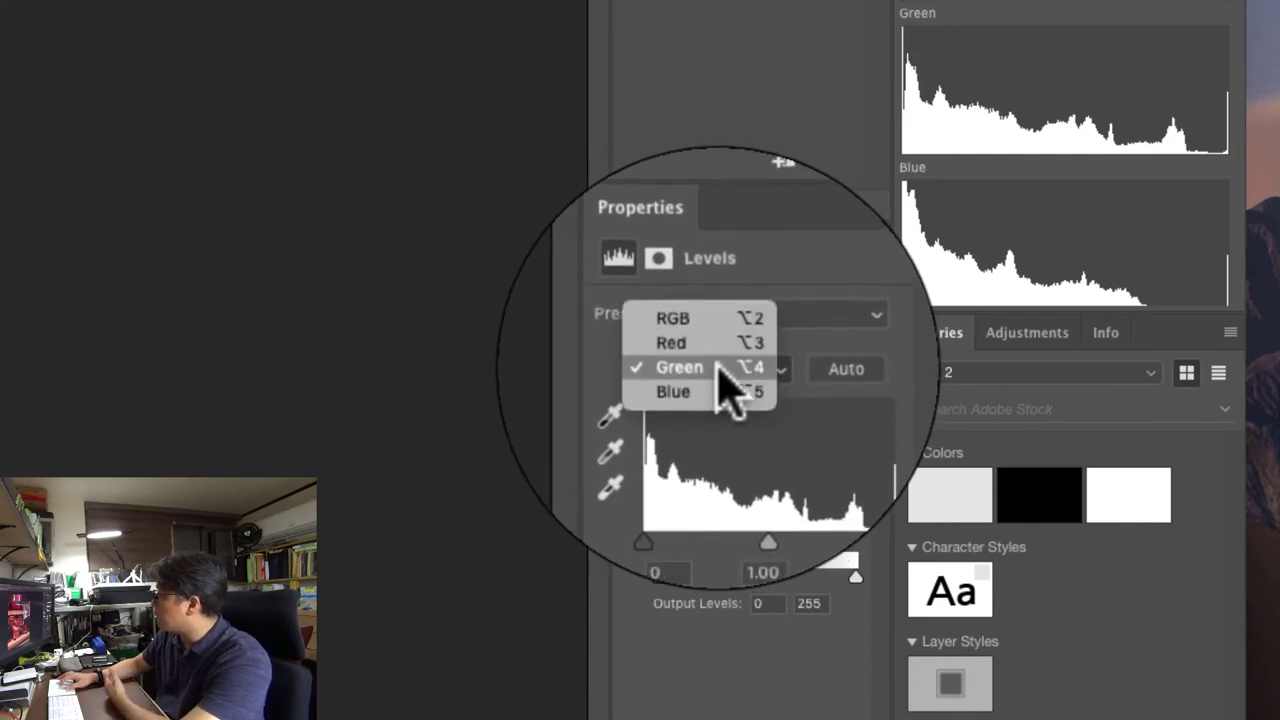
left_click(718, 343)
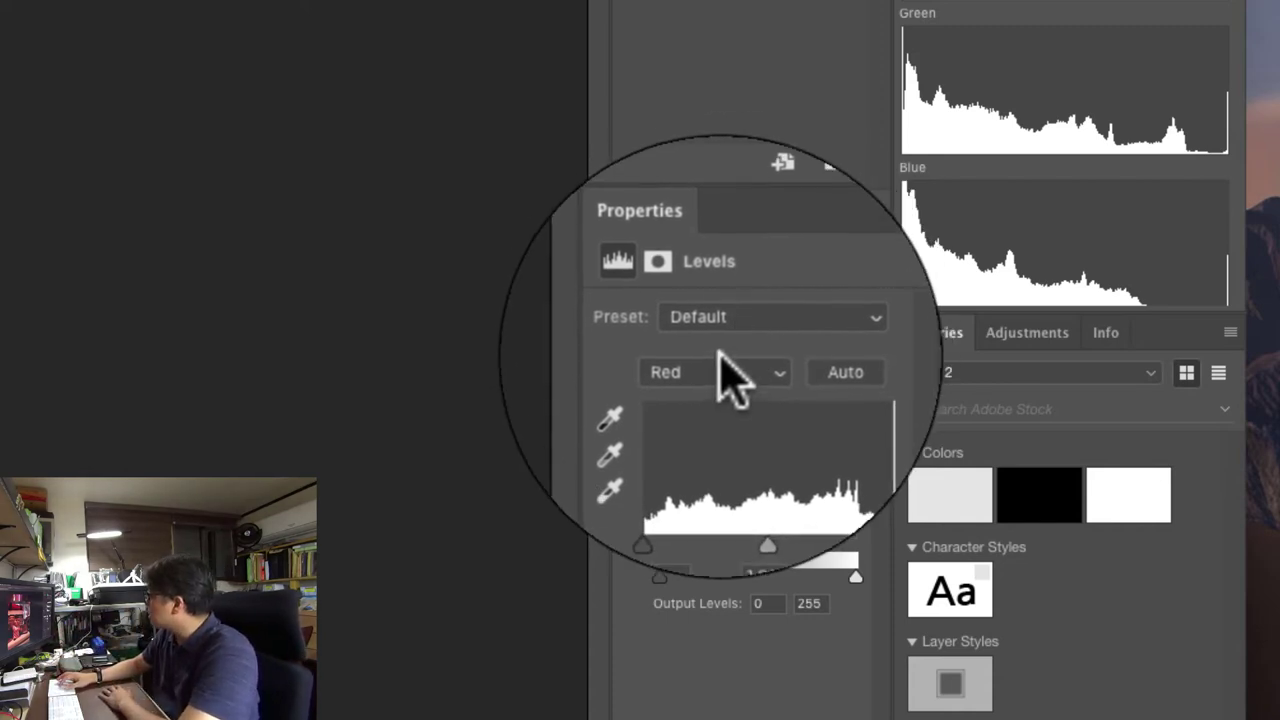
left_click(714, 370)
left_click(716, 345)
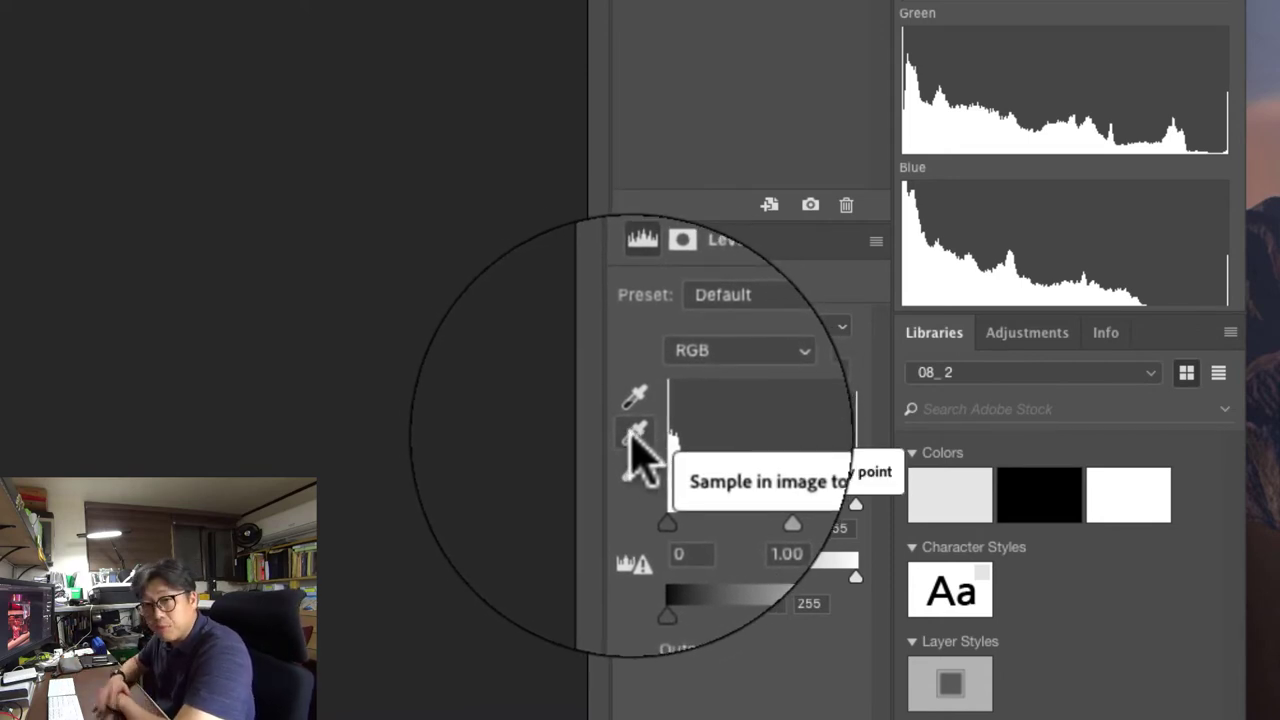
- Set the Levels gray point by sampling the figurine's checked overalls, after undoing a trial sample on the cream appliance behind it
left_click(632, 437)
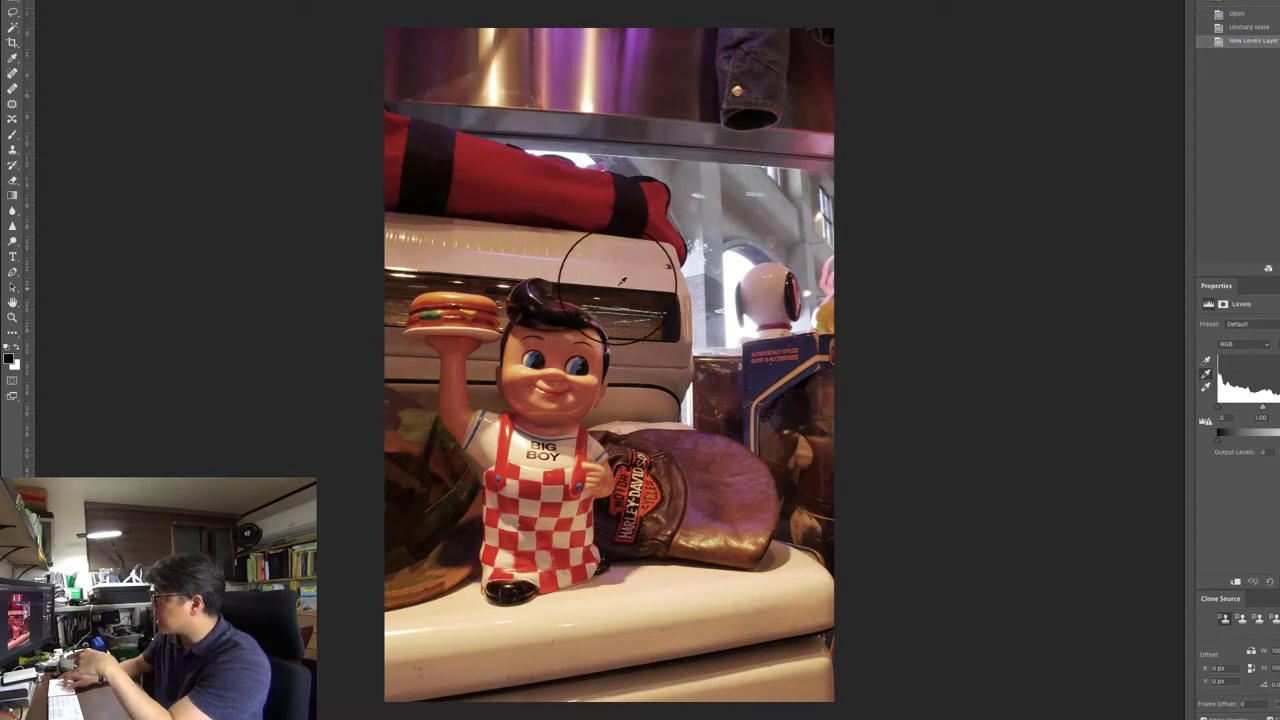
left_click(518, 256)
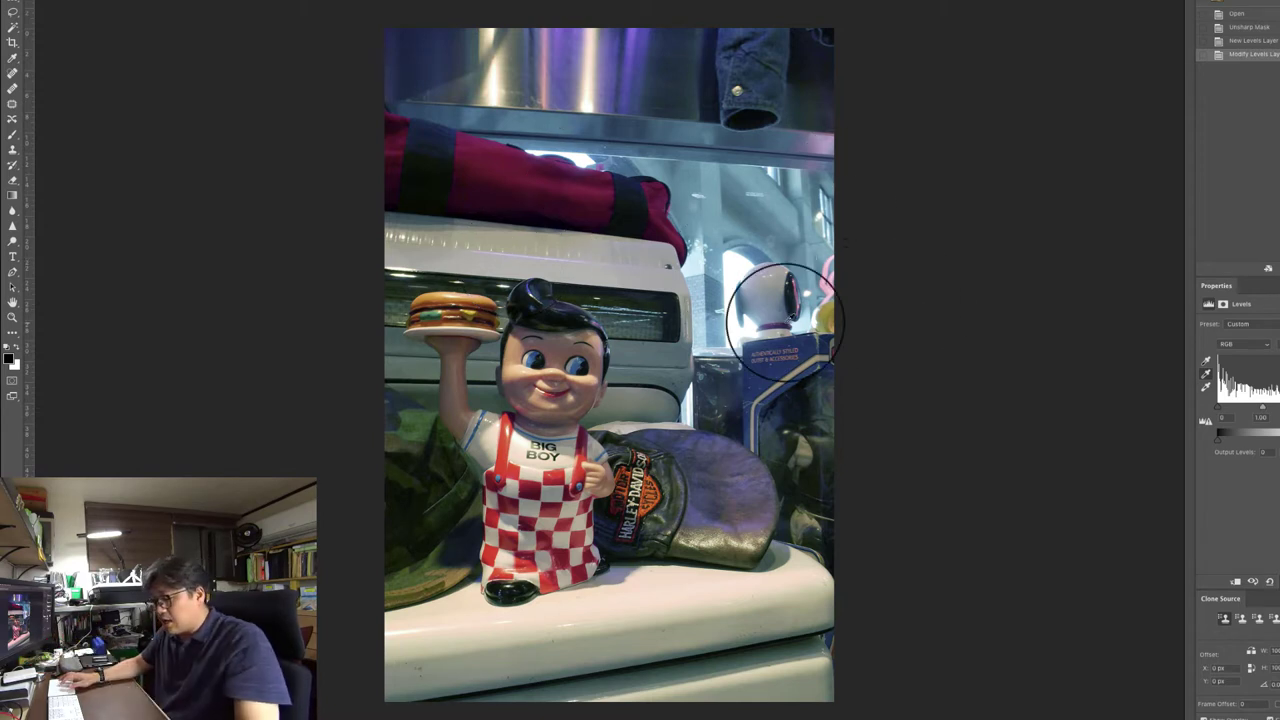
key("ctrl+z")
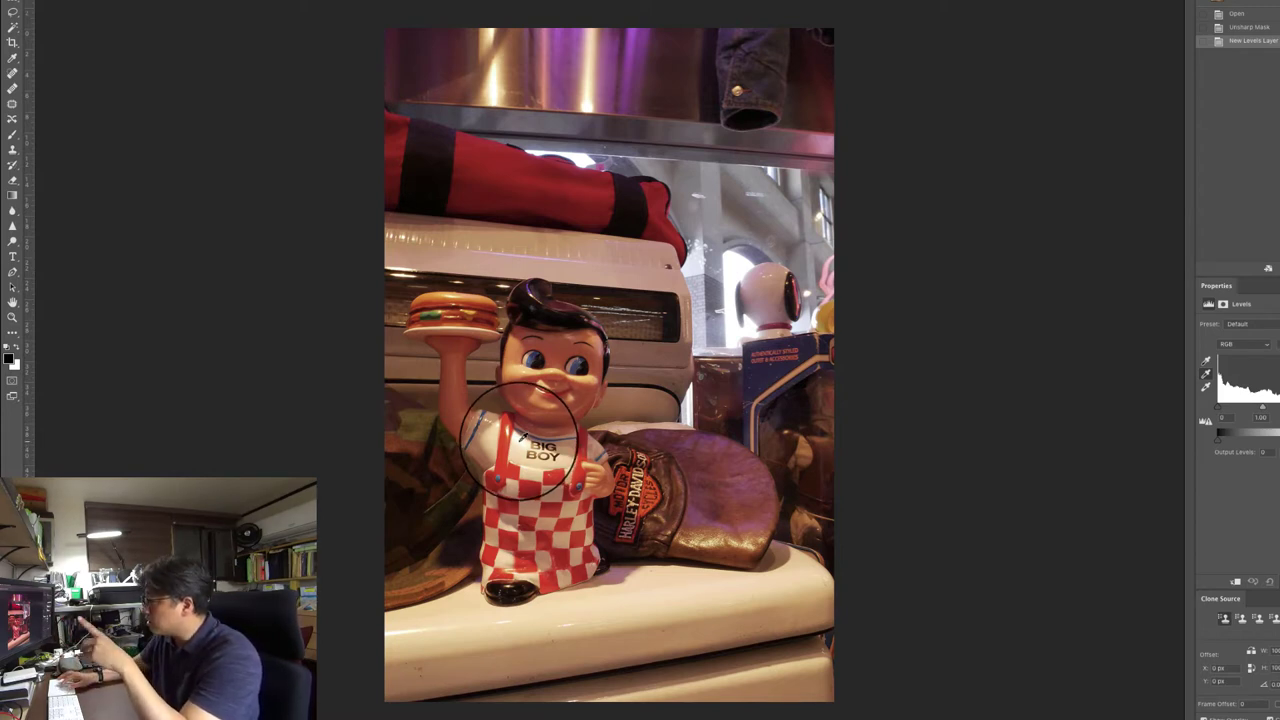
left_click(555, 488)
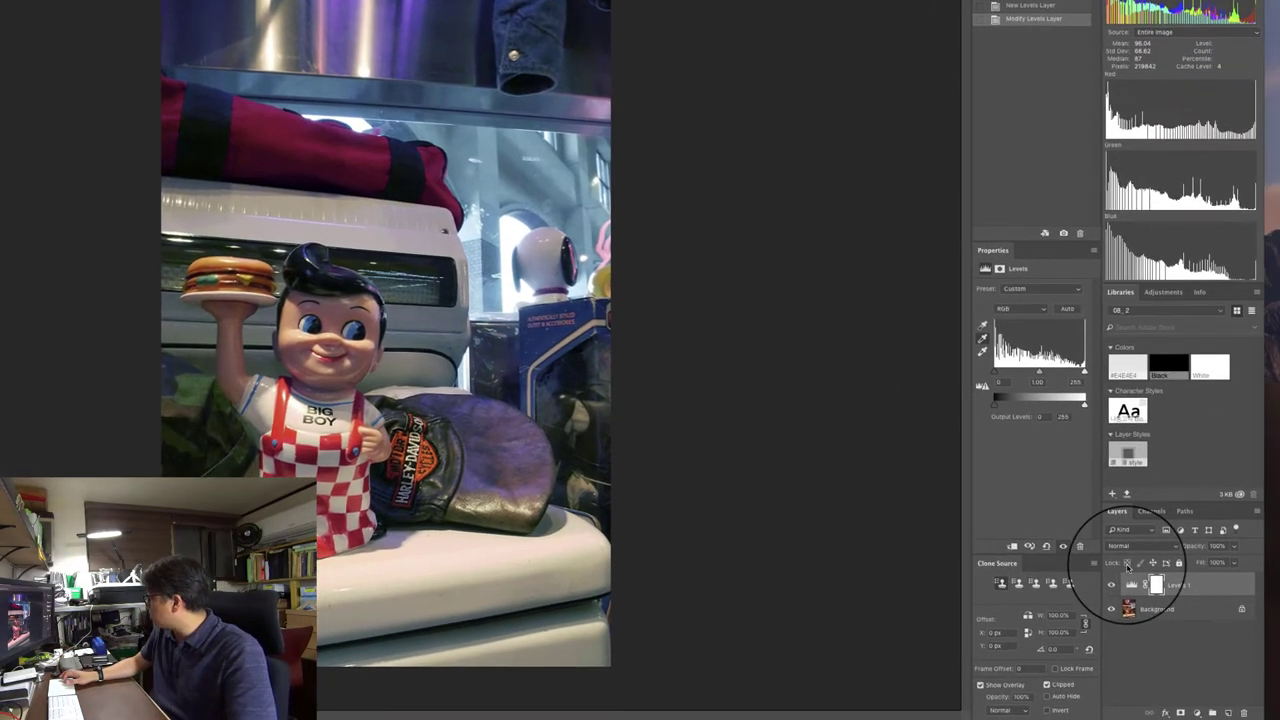
- Compare the photo with and without the Levels correction by hiding the adjustment layer and showing it again
left_click(1112, 585)
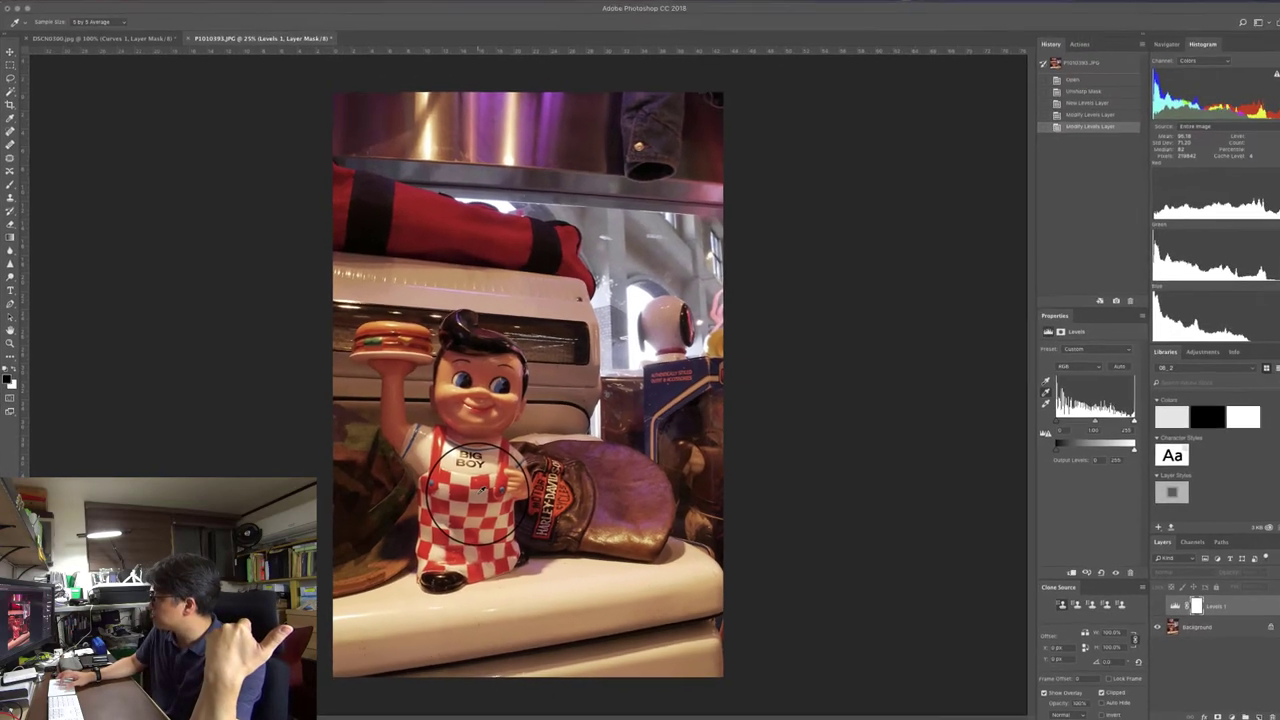
key("a")
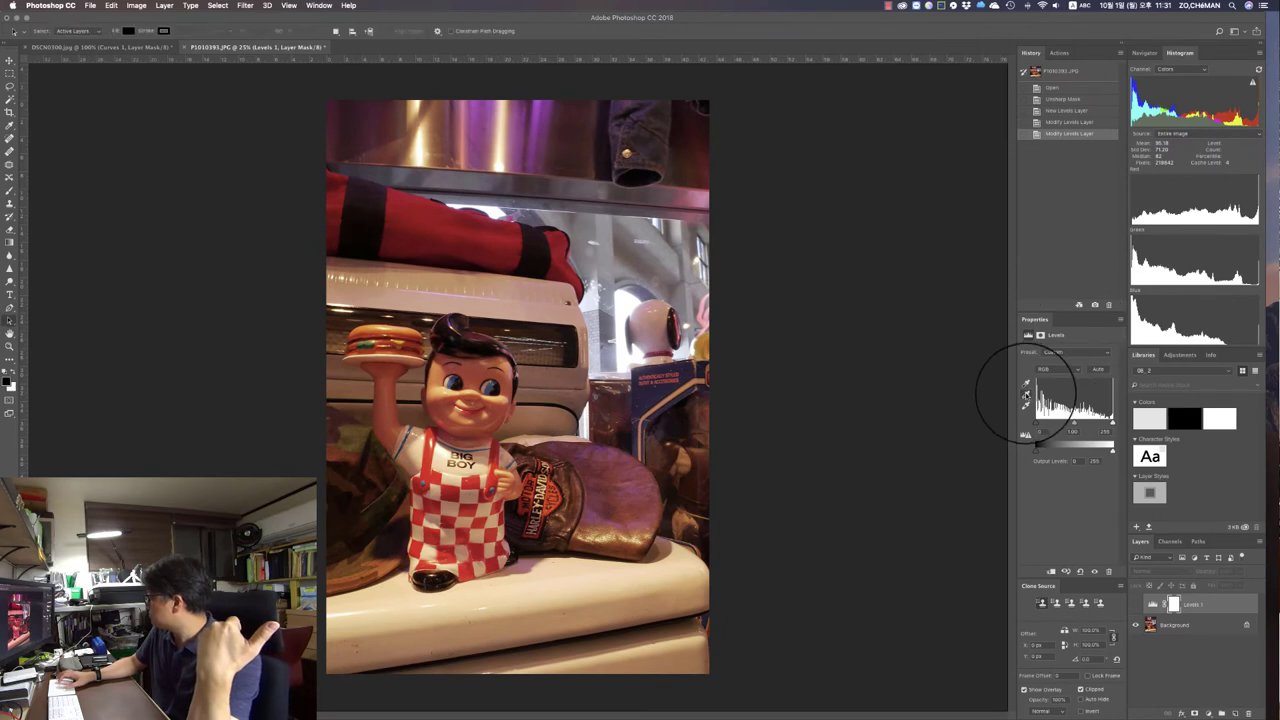
left_click(1136, 605)
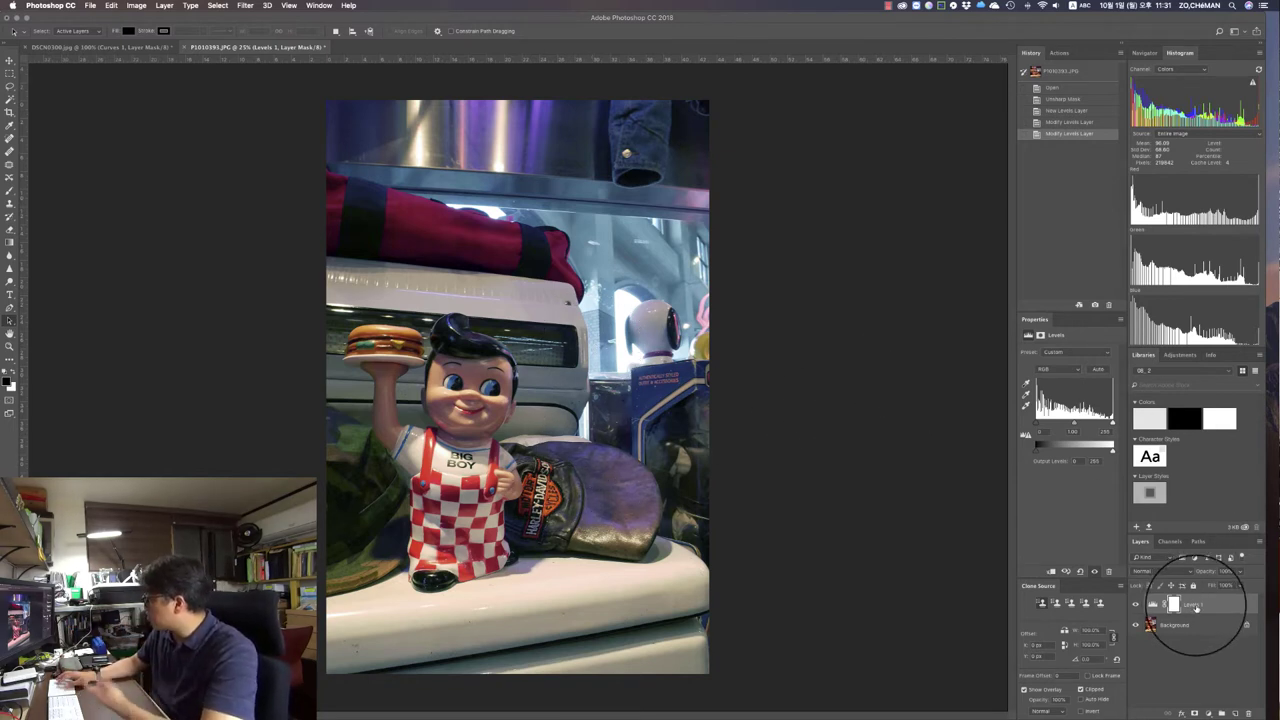
- Add a Curves adjustment layer and pull down the Blue channel's highlights, with a midtone point at input 120, output 114
left_click(1209, 709)
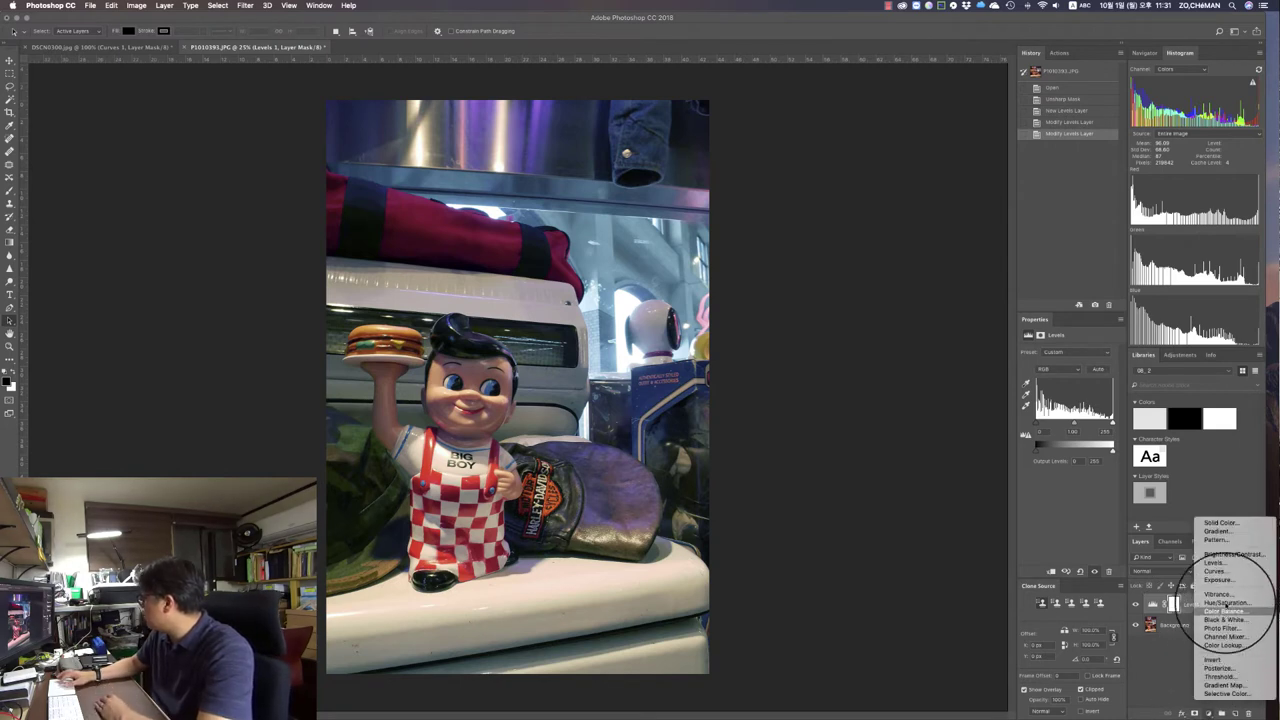
left_click(1217, 571)
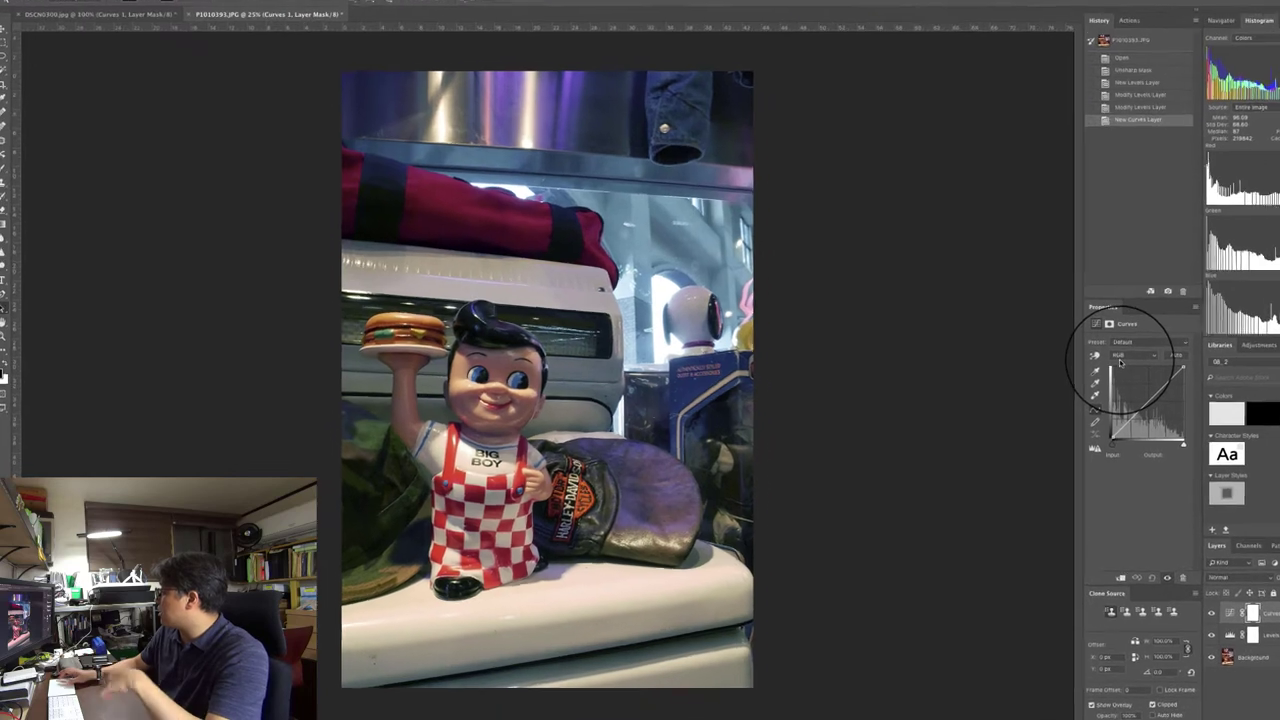
left_click(1120, 357)
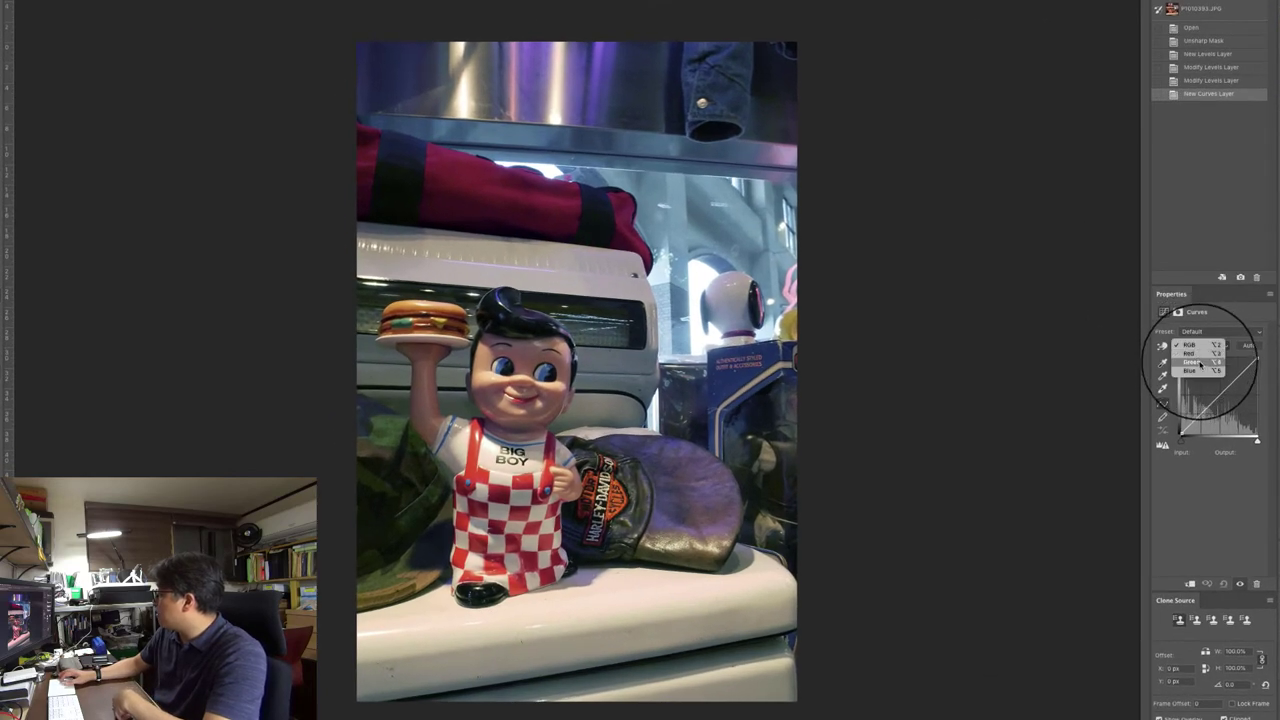
left_click(1200, 372)
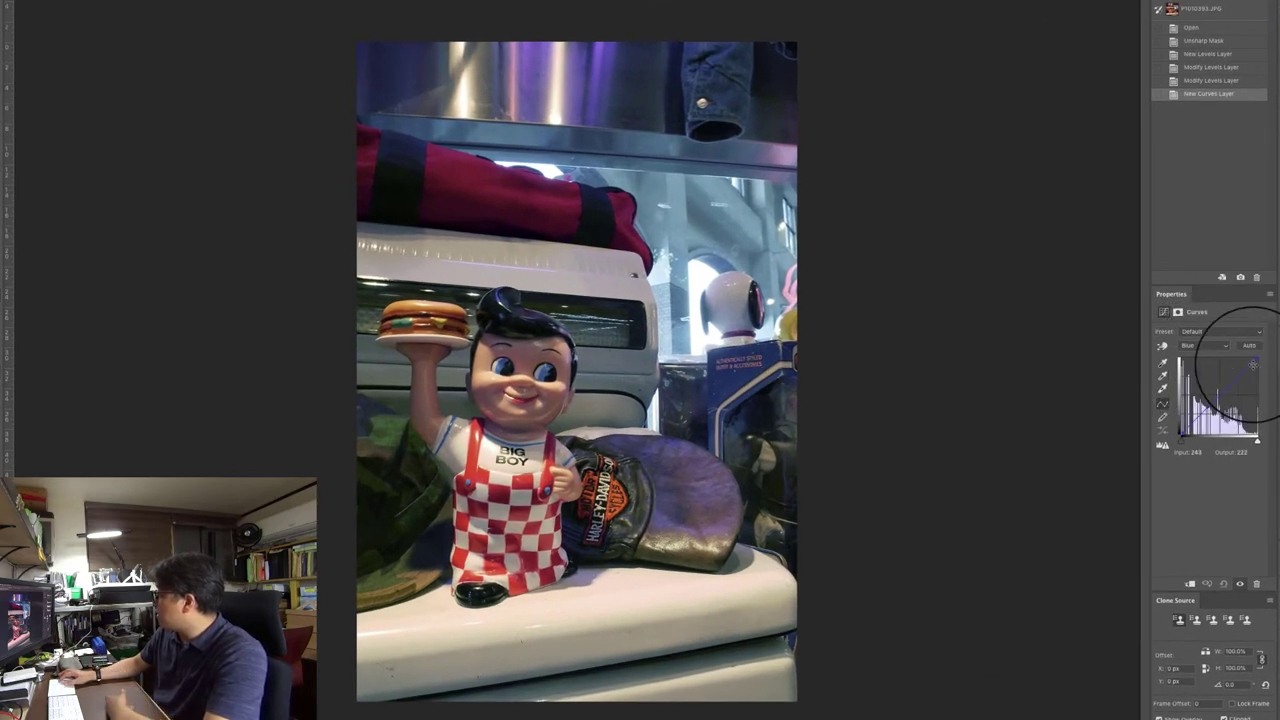
left_click_drag(1253, 364, 1219, 396)
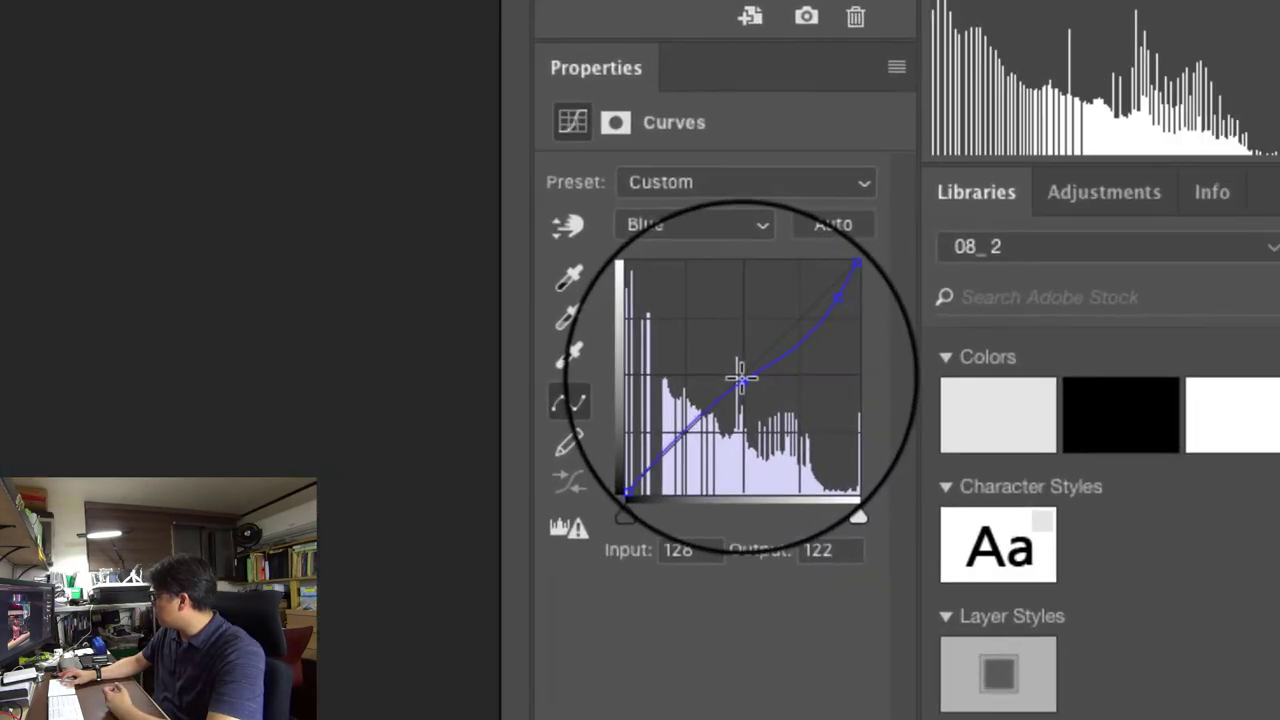
left_click_drag(794, 336, 794, 333)
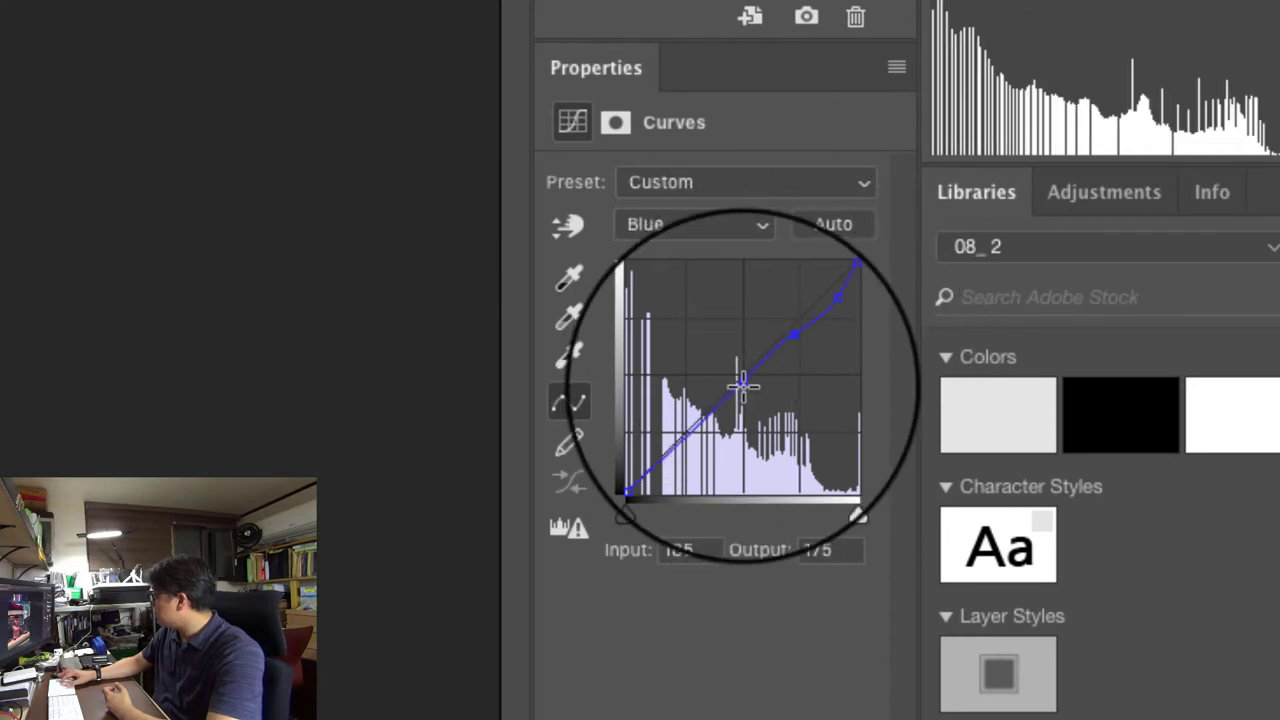
mouse_move(743, 379)
left_mouse_down()
mouse_move(724, 390)
mouse_move(737, 389)
left_mouse_up()
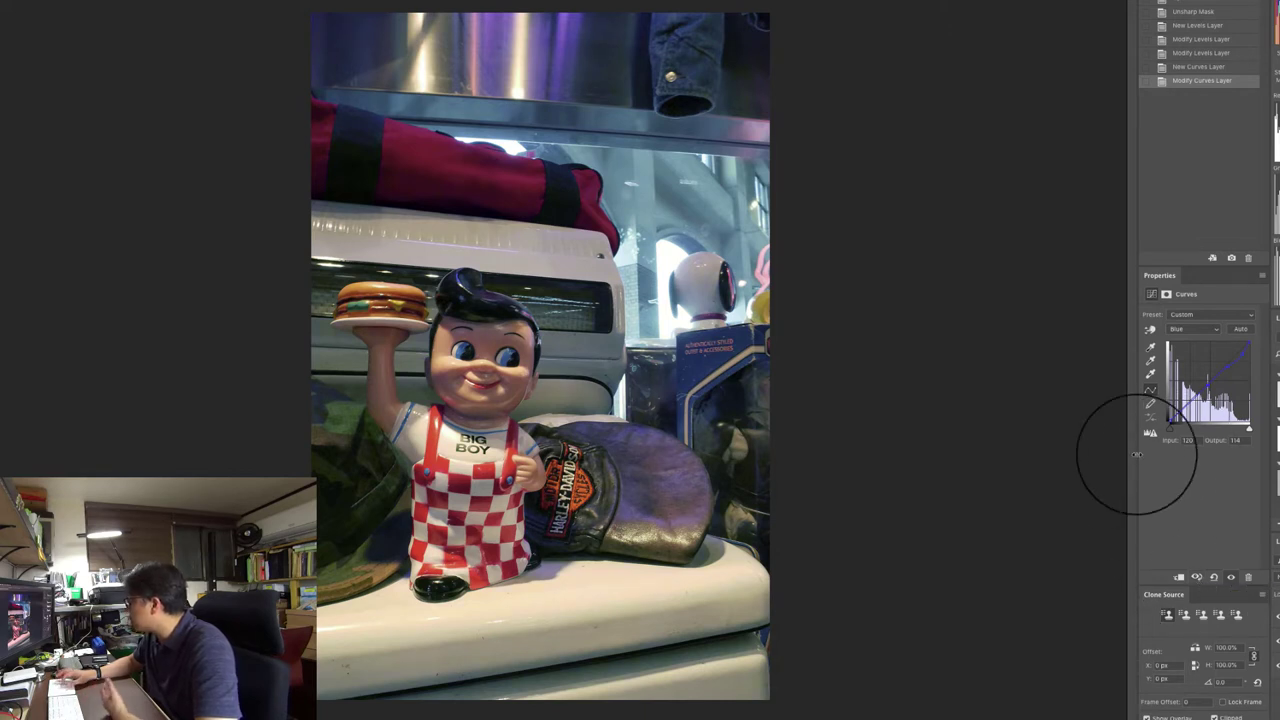
- Raise the Green channel's highlights to input 218, output 240, with further curve points at 189 to 204 and 146 to 155
left_click(1194, 329)
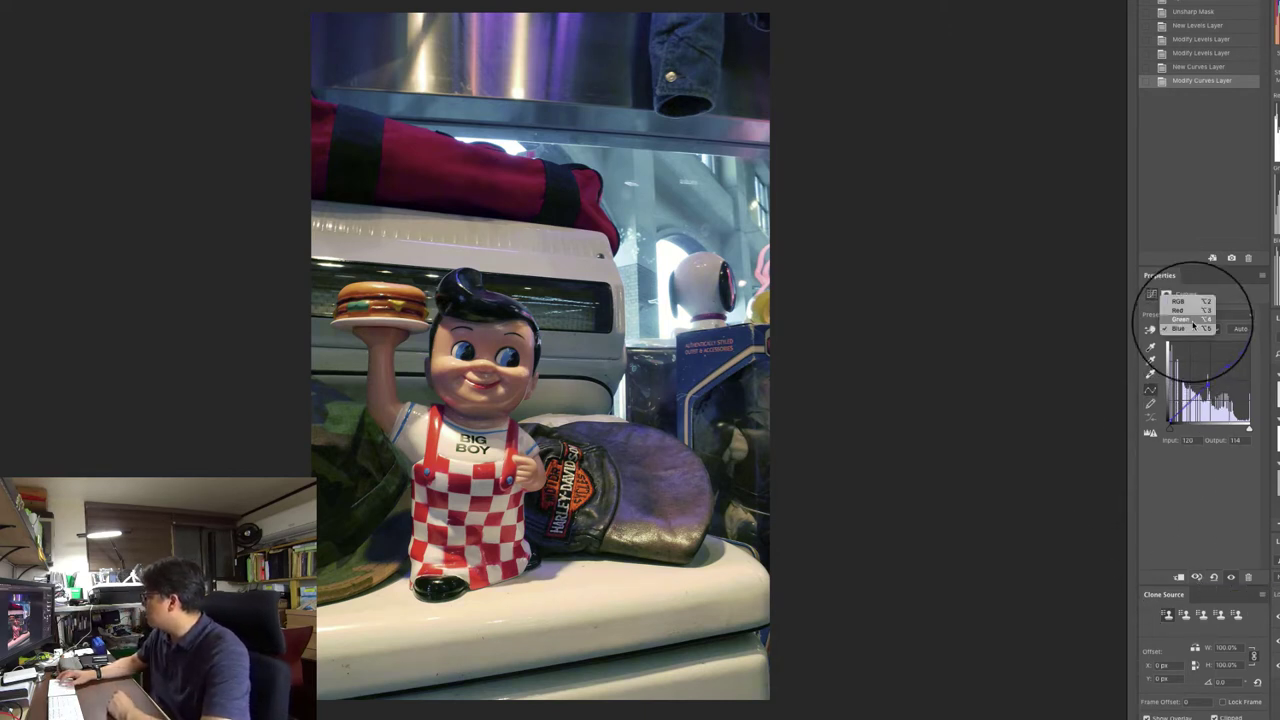
left_click(1193, 320)
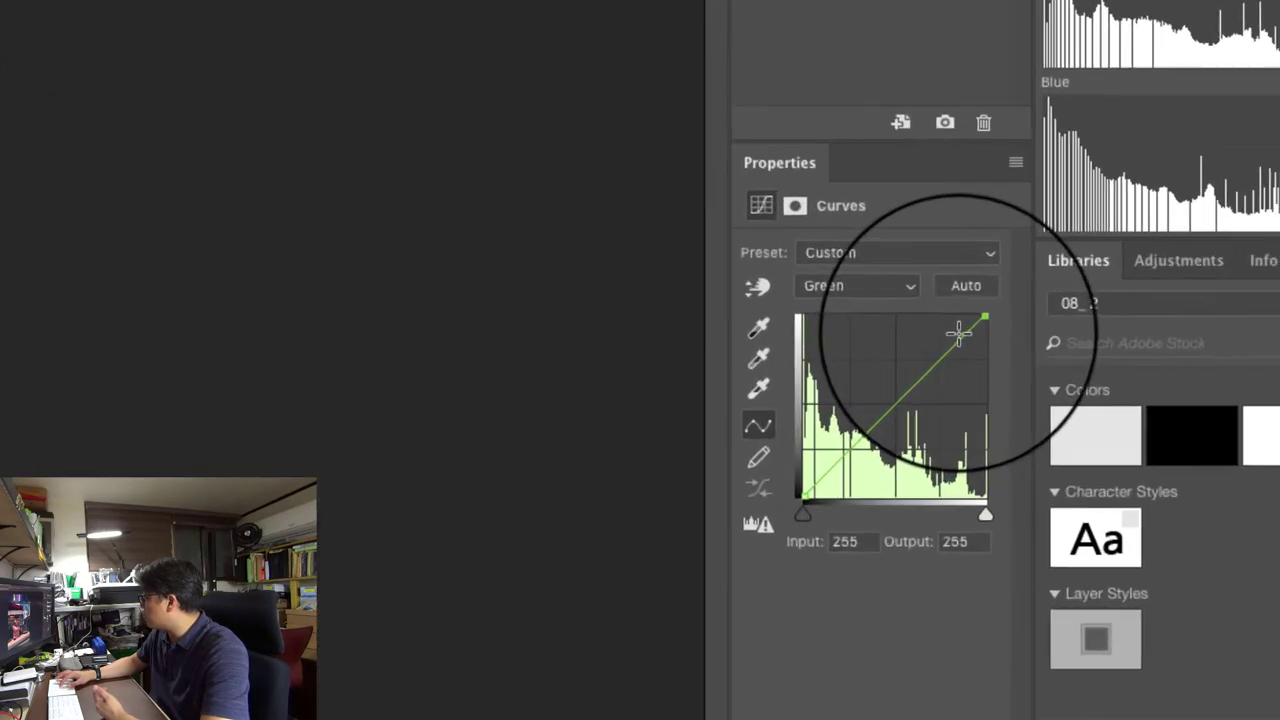
left_click_drag(1235, 355, 1237, 350)
left_click_drag(827, 322, 828, 313)
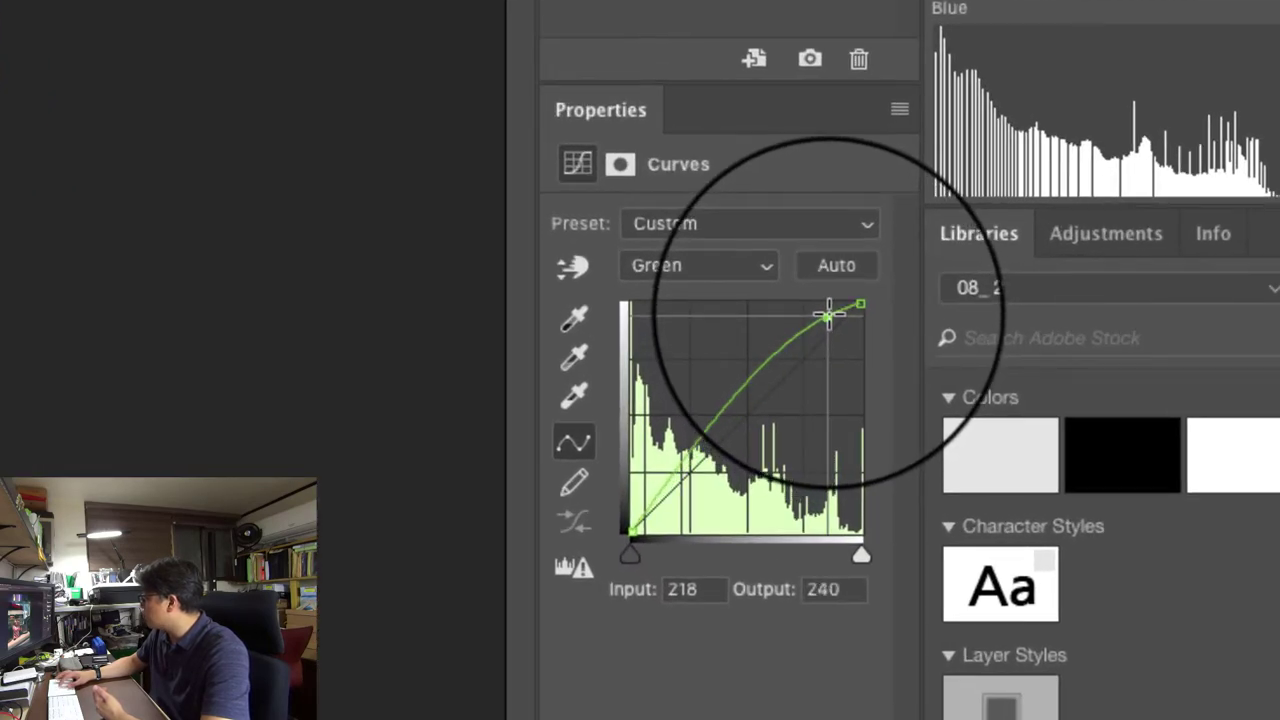
left_click_drag(738, 381, 761, 390)
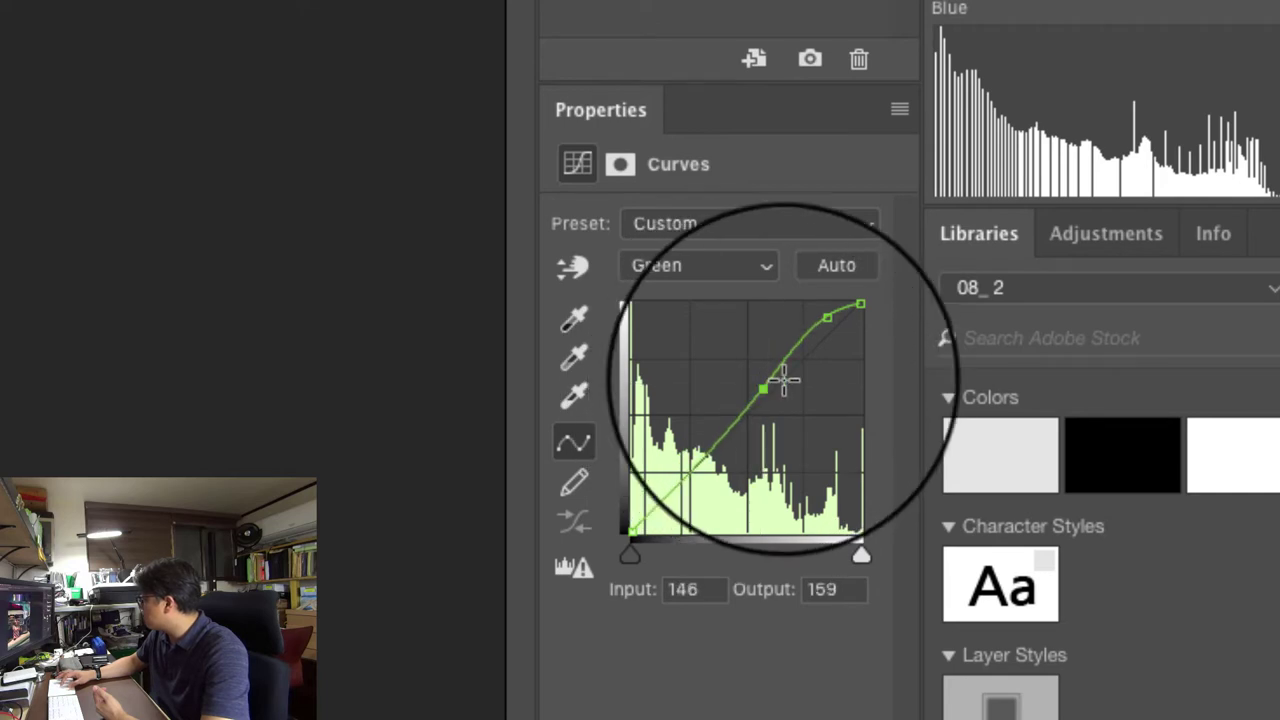
left_click_drag(811, 338, 801, 347)
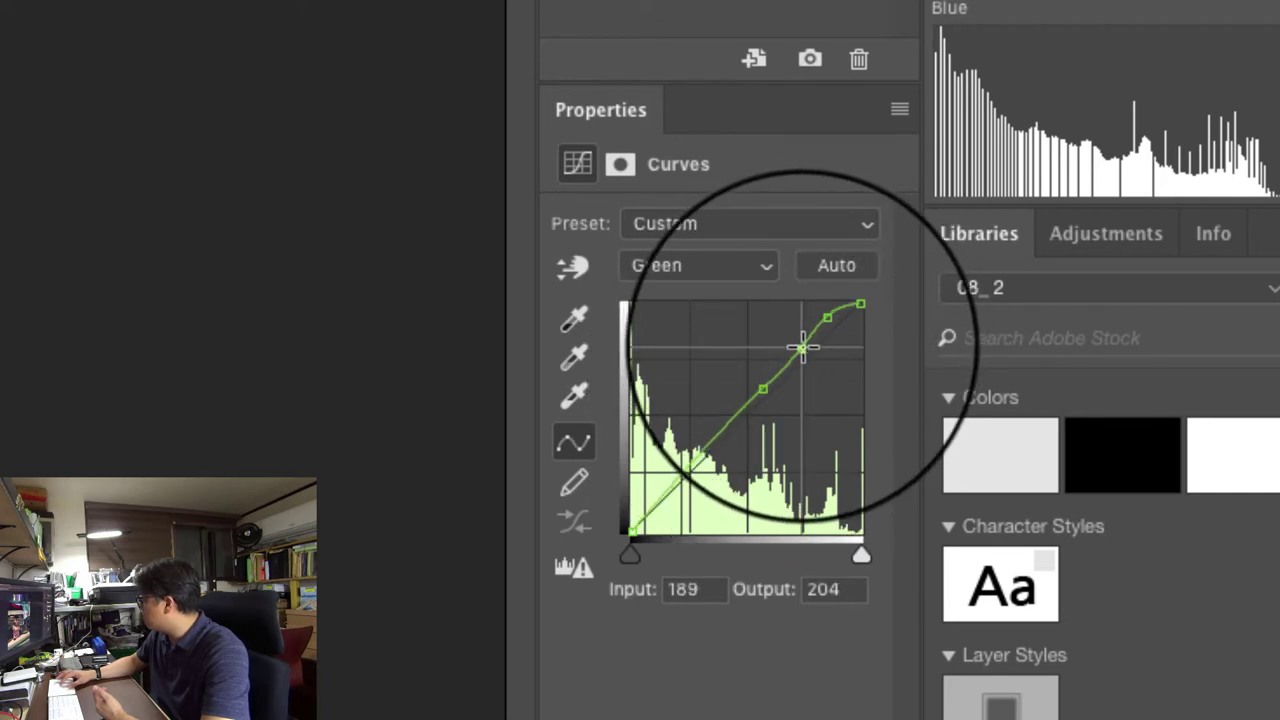
left_click_drag(763, 388, 763, 395)
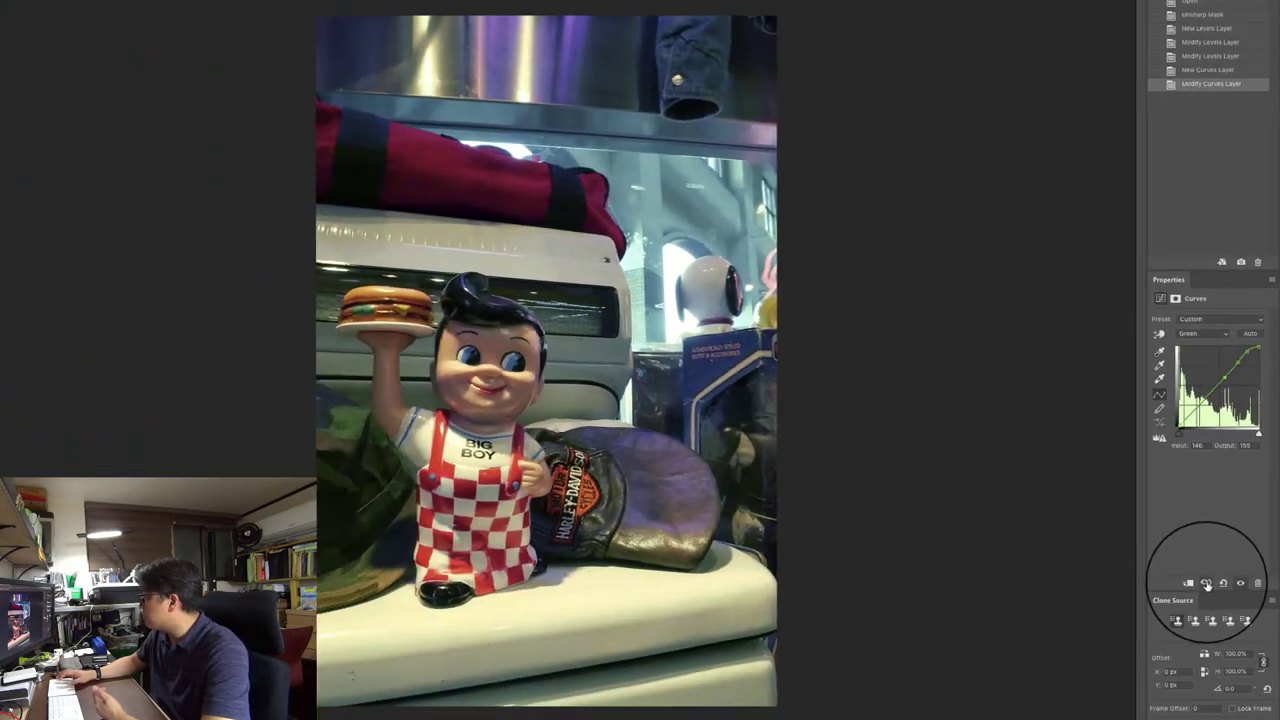
- Compare the photo repeatedly with its previous state to examine the effect of the Curves channel adjustments
left_click(1206, 584)
left_click(1206, 584)
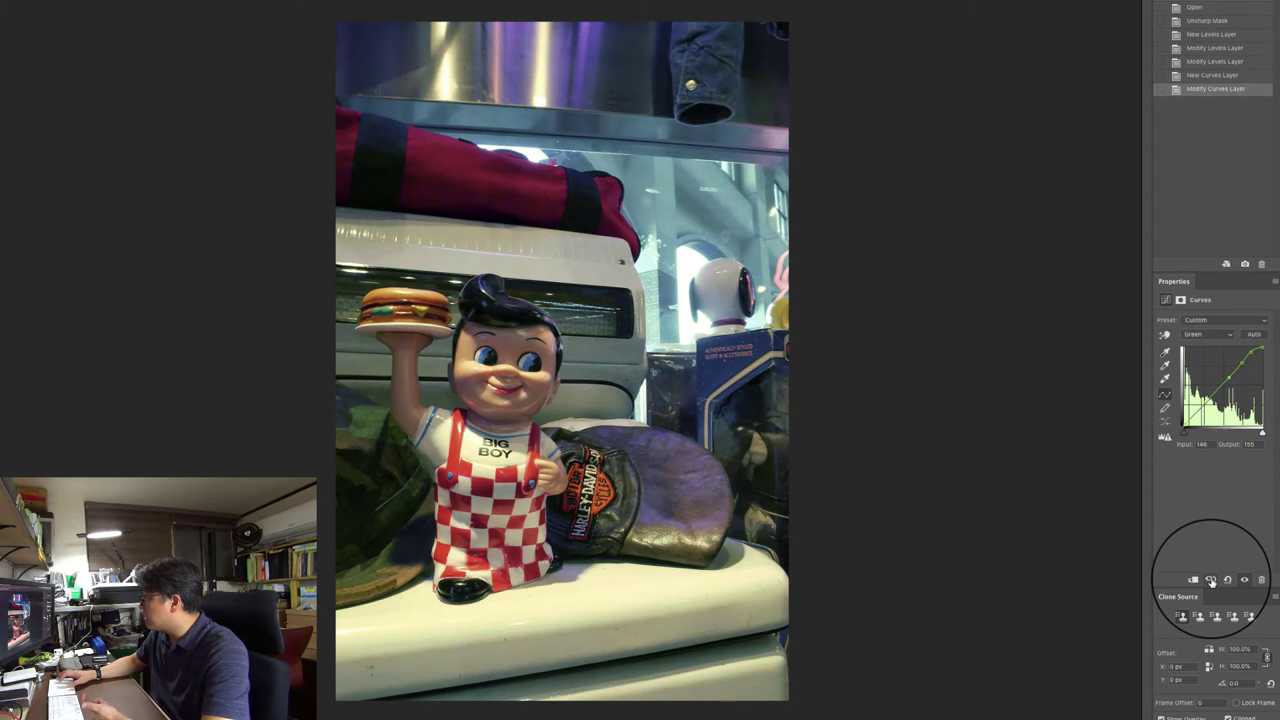
left_click(1206, 584)
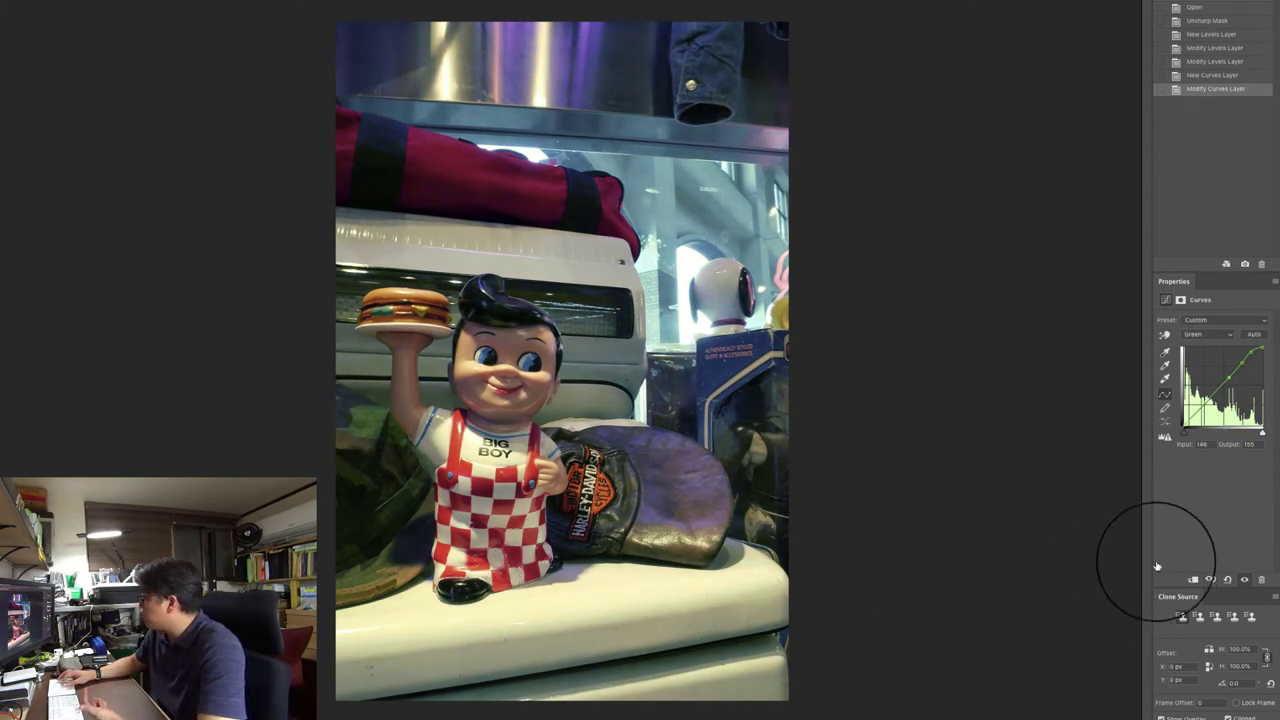
left_click(1208, 584)
left_click(1208, 584)
left_click(1208, 584)
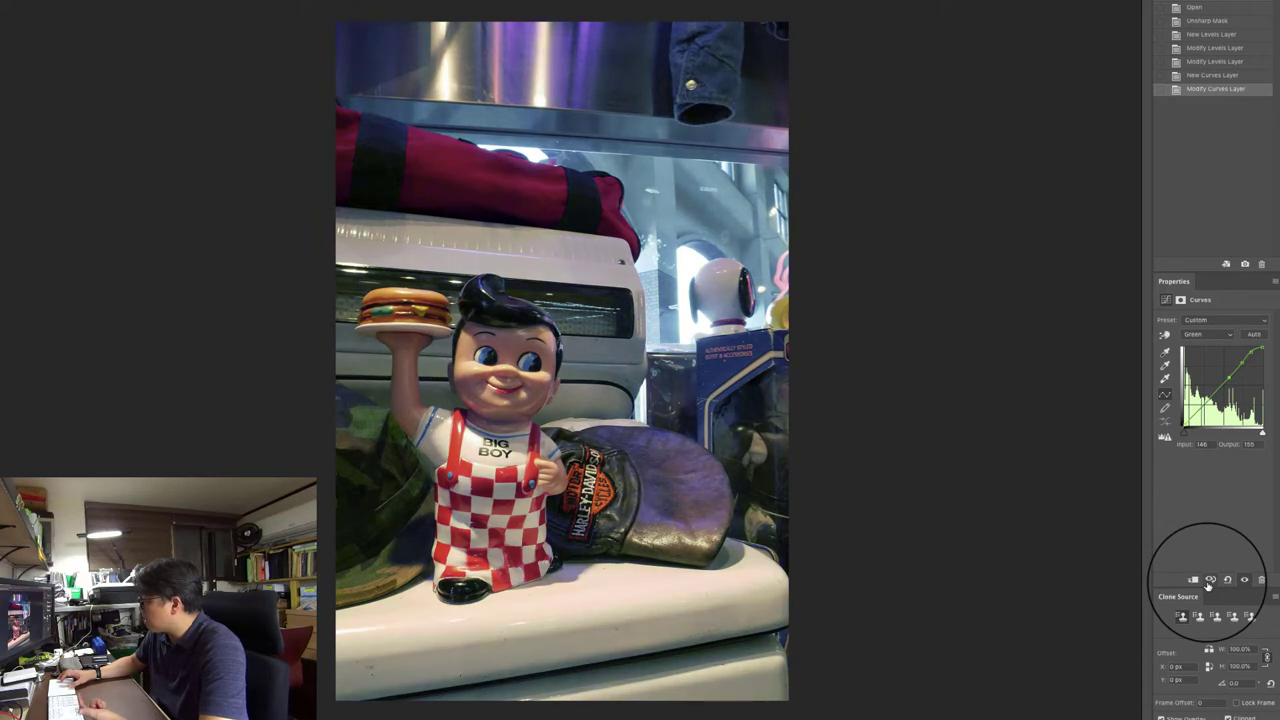
left_click(1208, 584)
left_click(1208, 584)
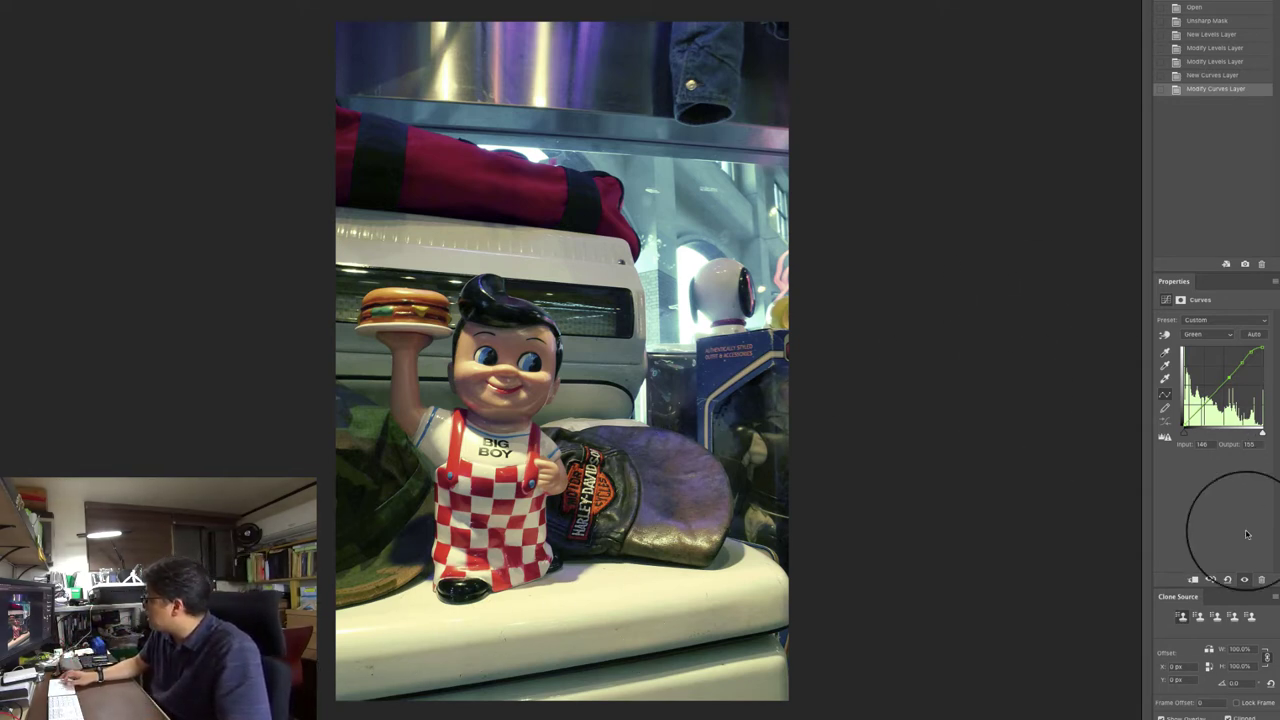
- Check the Big Boy photo twice more against its state before the latest Curves edit
left_click(1211, 580)
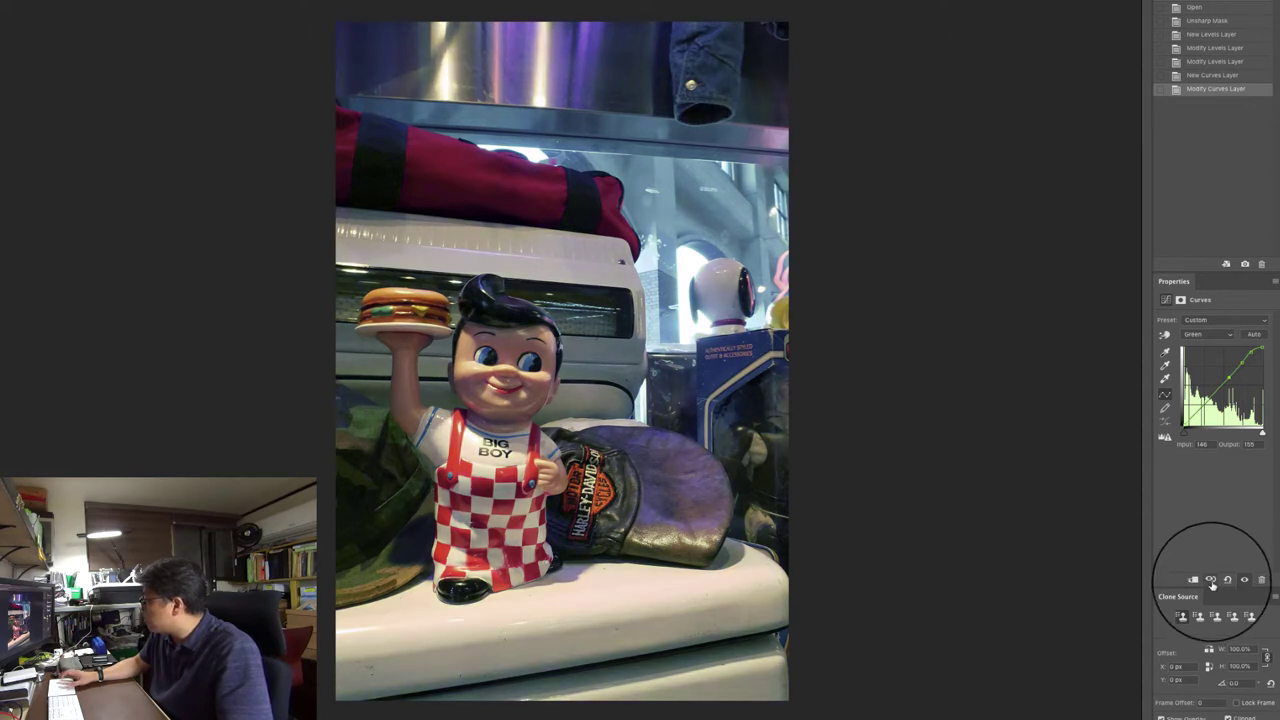
left_click(1211, 580)
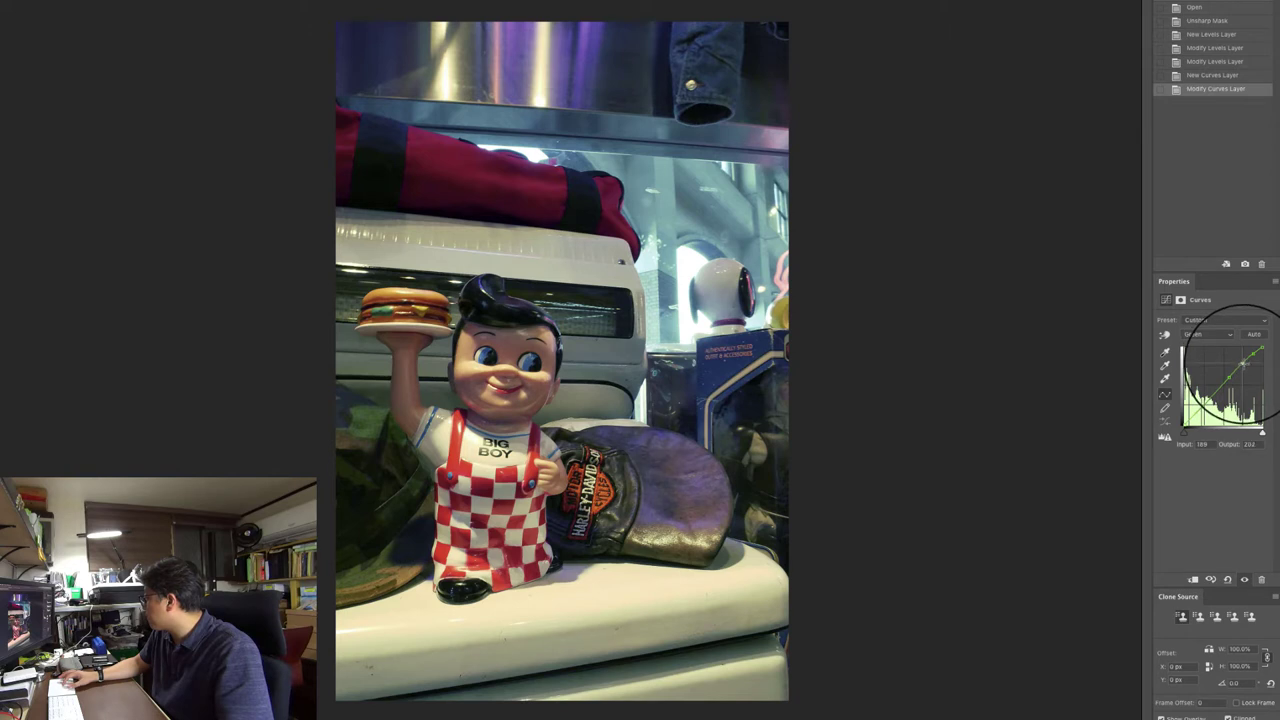
left_click(1210, 579)
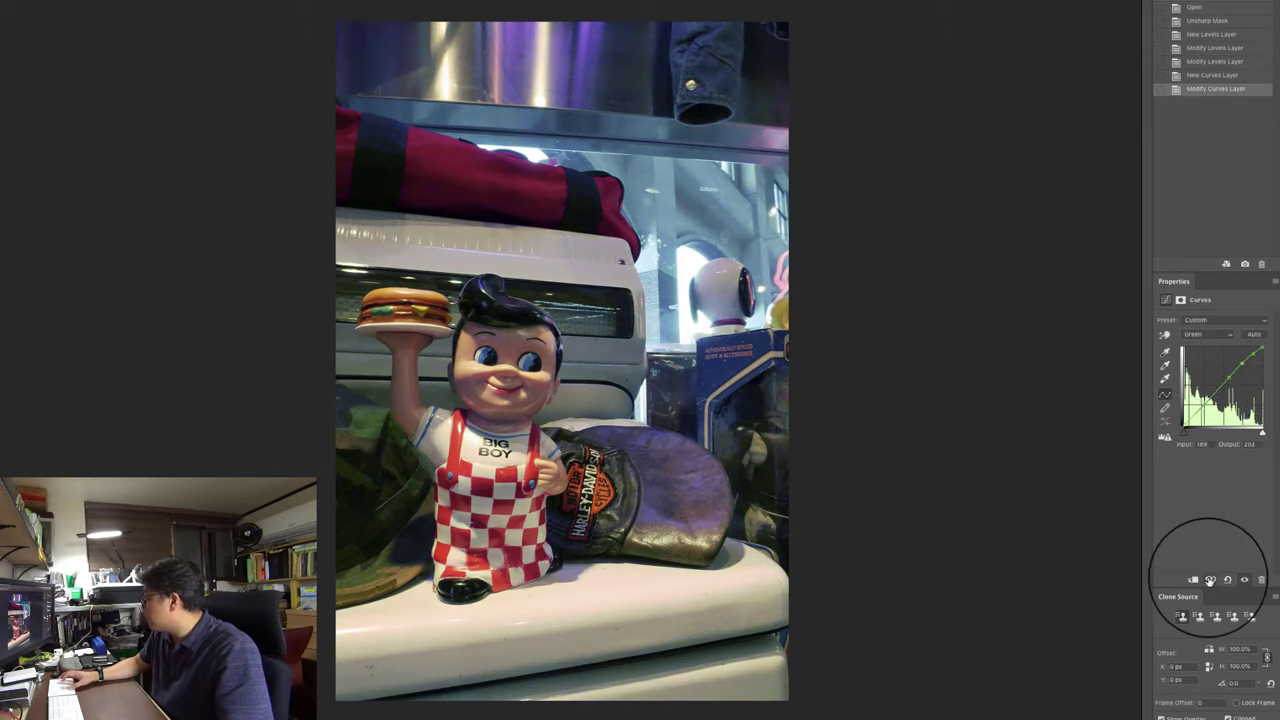
left_click(1210, 579)
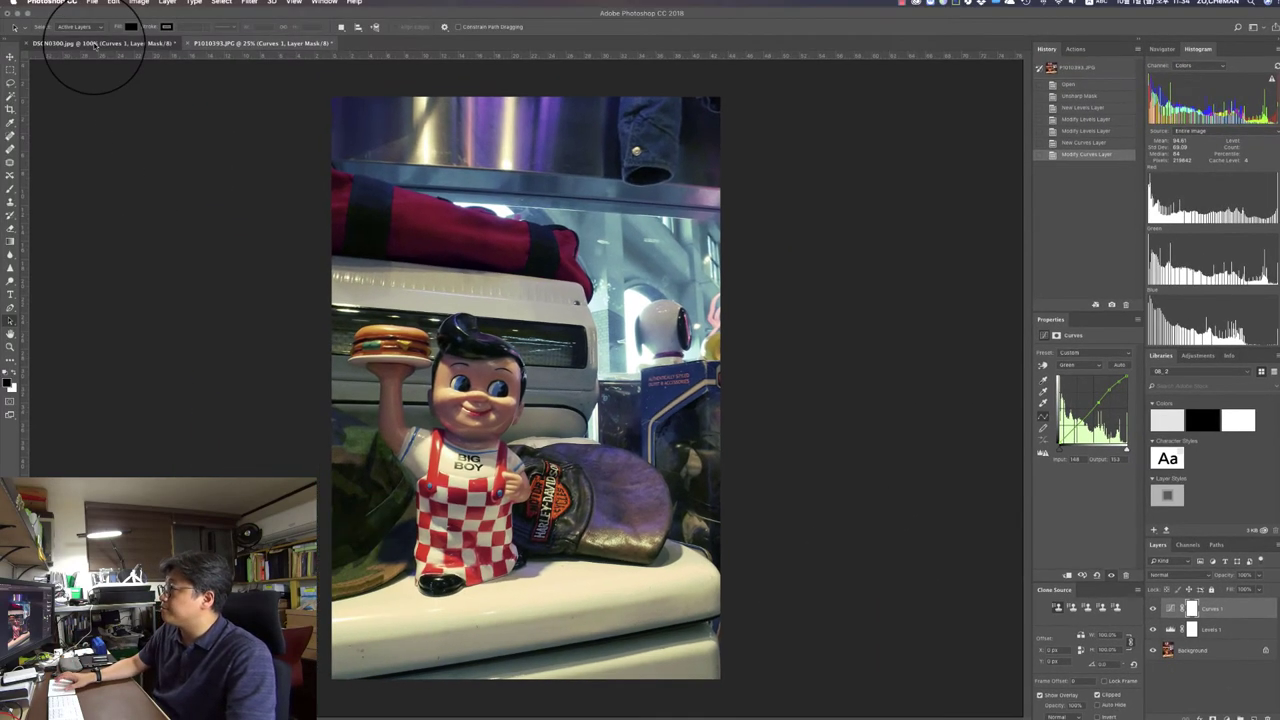
- Switch to the sunset photo DSCN0300.jpg and compare it with its Curves 1 and Levels adjustment layers hidden and shown
left_click(95, 45)
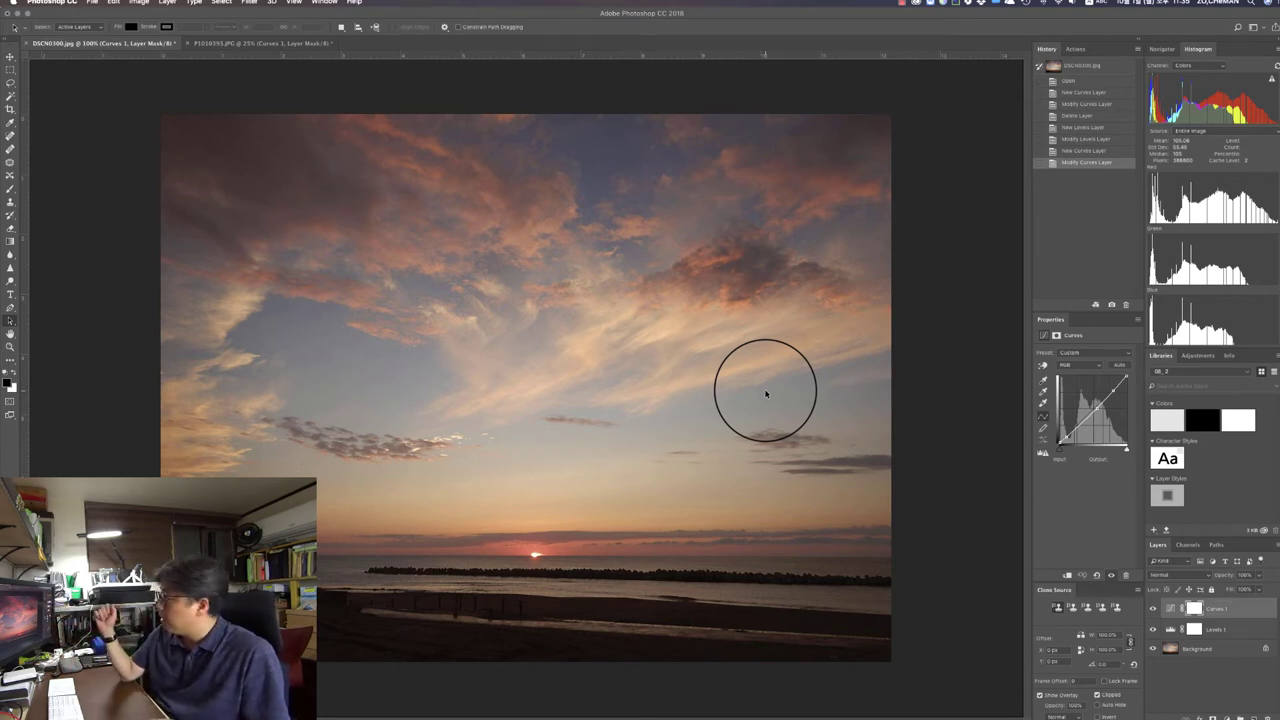
left_click(1151, 609)
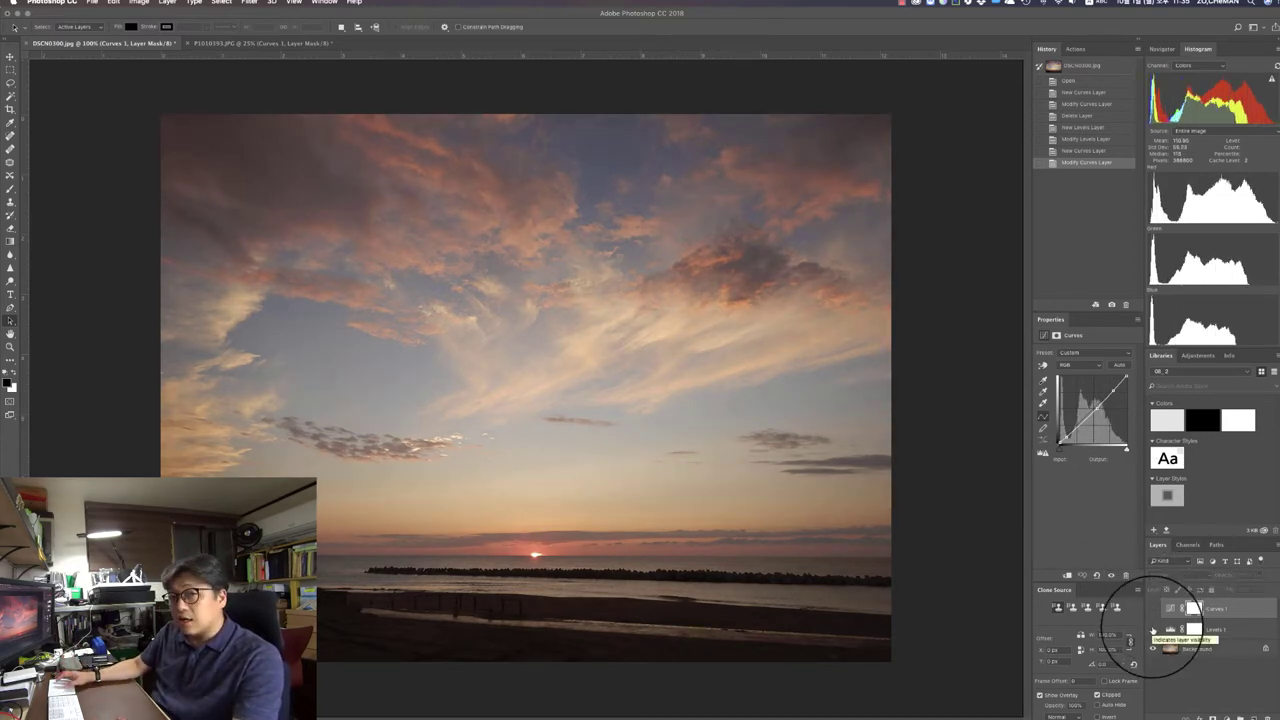
left_click(1152, 630)
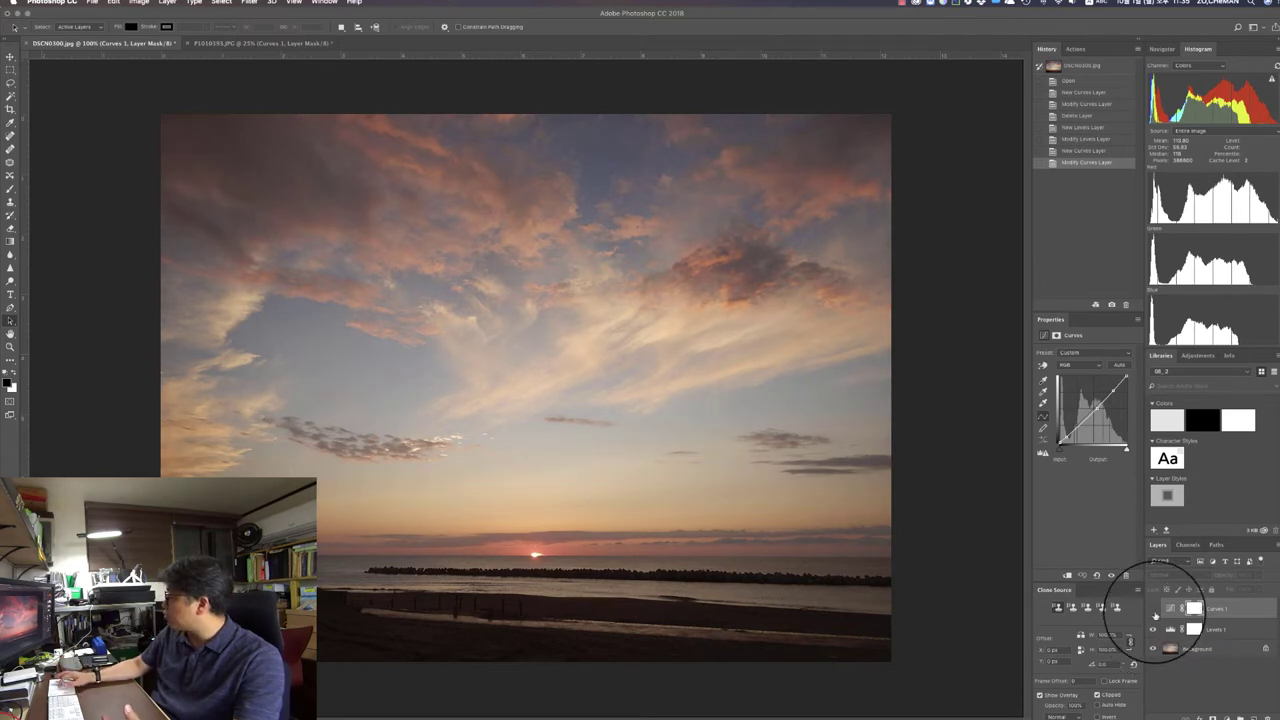
left_click(1152, 609)
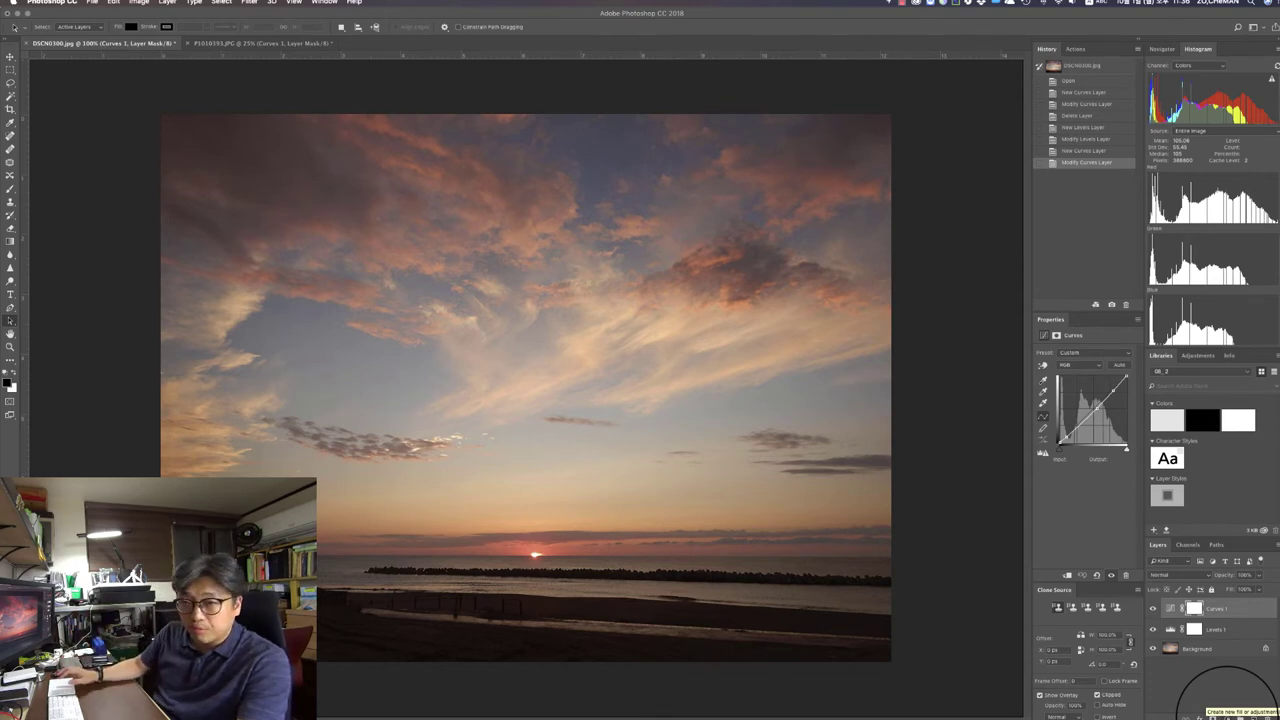
- Add another Curves adjustment layer to the sunset photo and raise the Red channel's midtones to input 119, output 154
left_click(1214, 716)
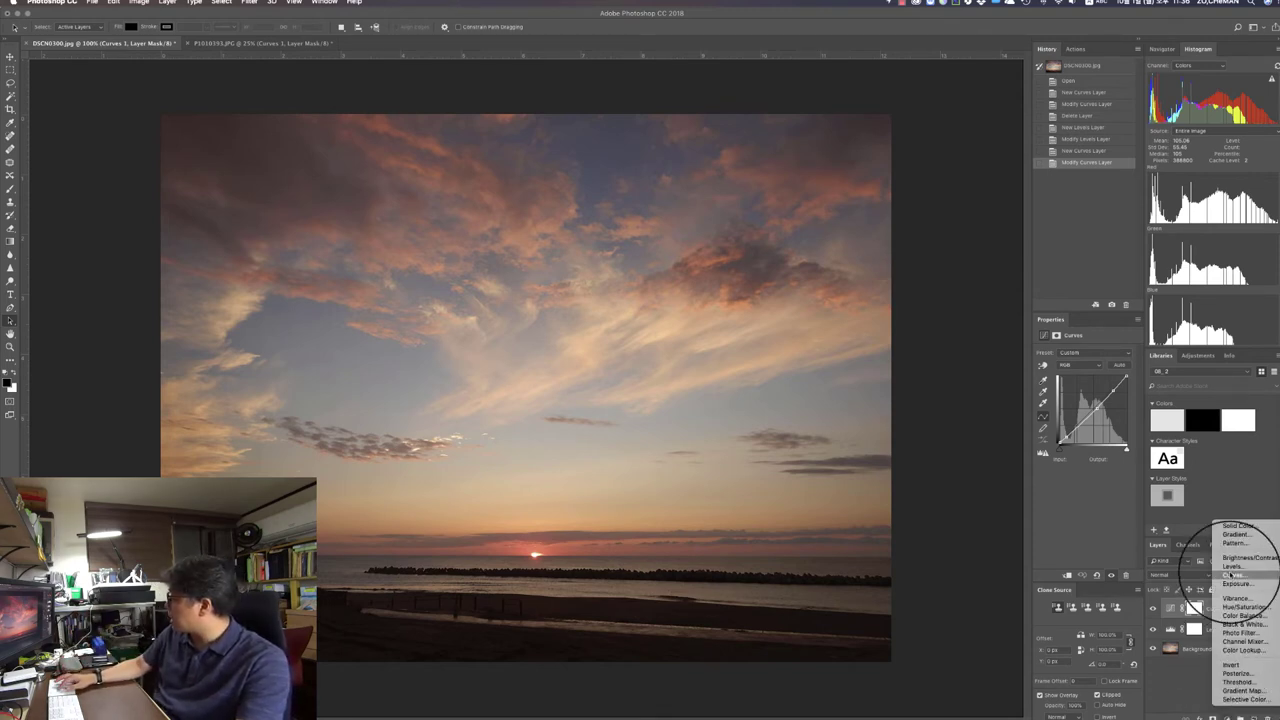
left_click(1233, 575)
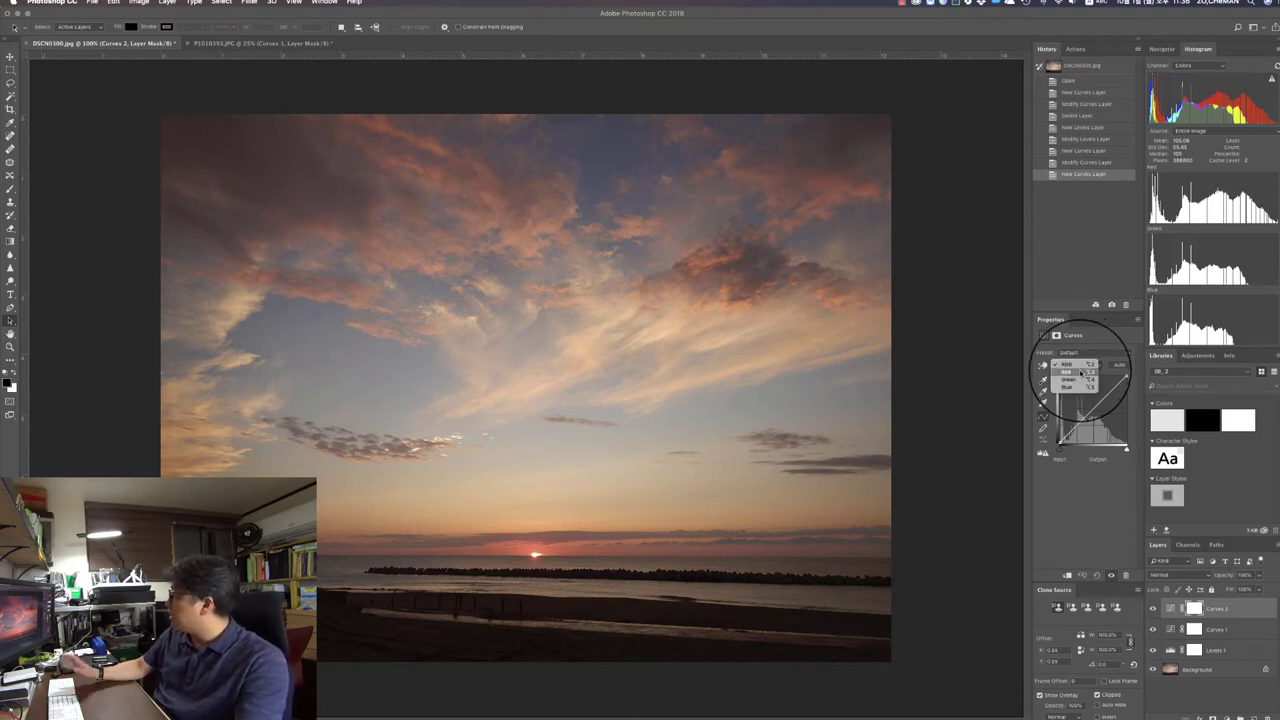
left_click(1080, 373)
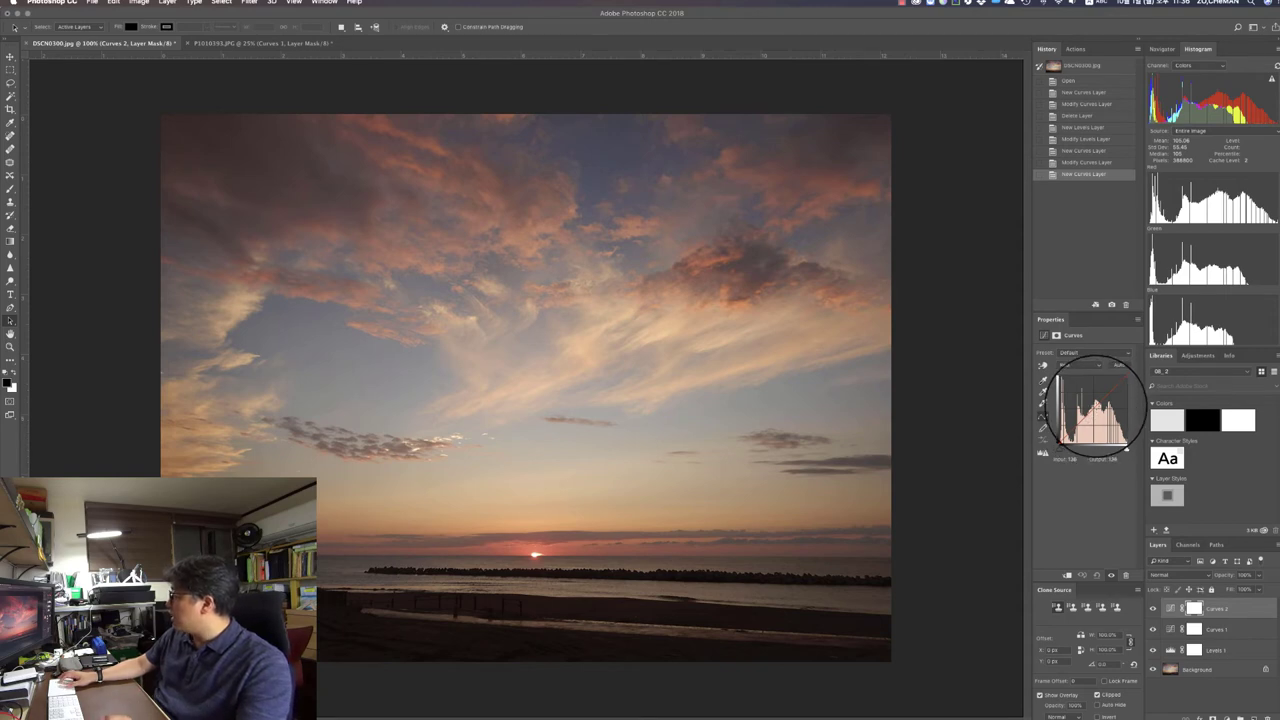
key("alt+3")
left_click_drag(1095, 406, 1087, 398)
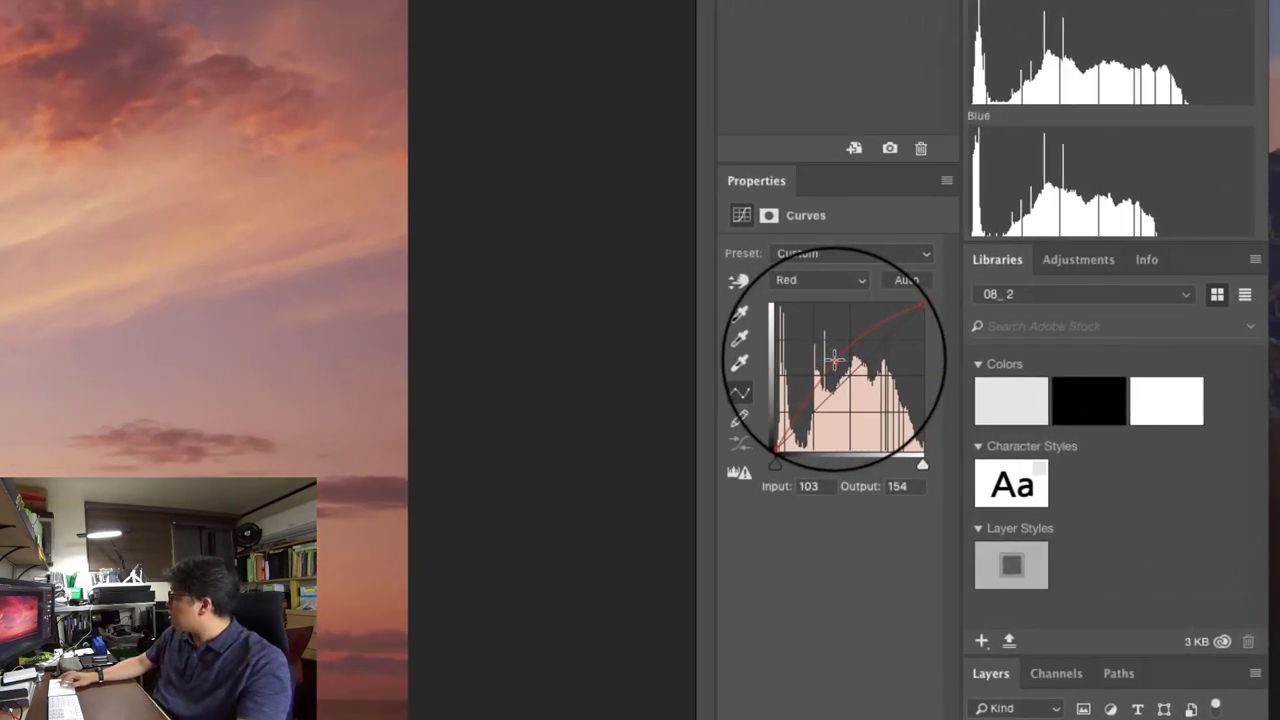
left_click_drag(834, 358, 843, 362)
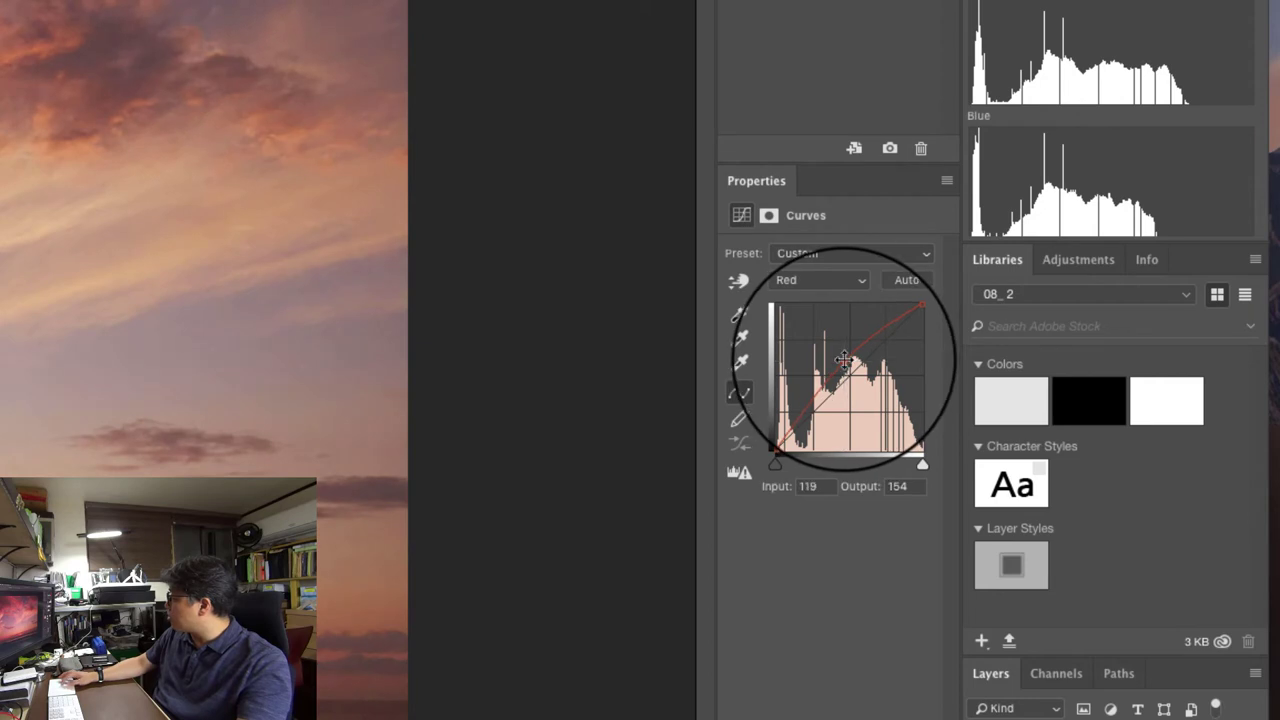
- Shape the Red curve with points at 197 to 198 and 56 to 53, and move the midtone point to input 146, output 172
left_click(888, 332)
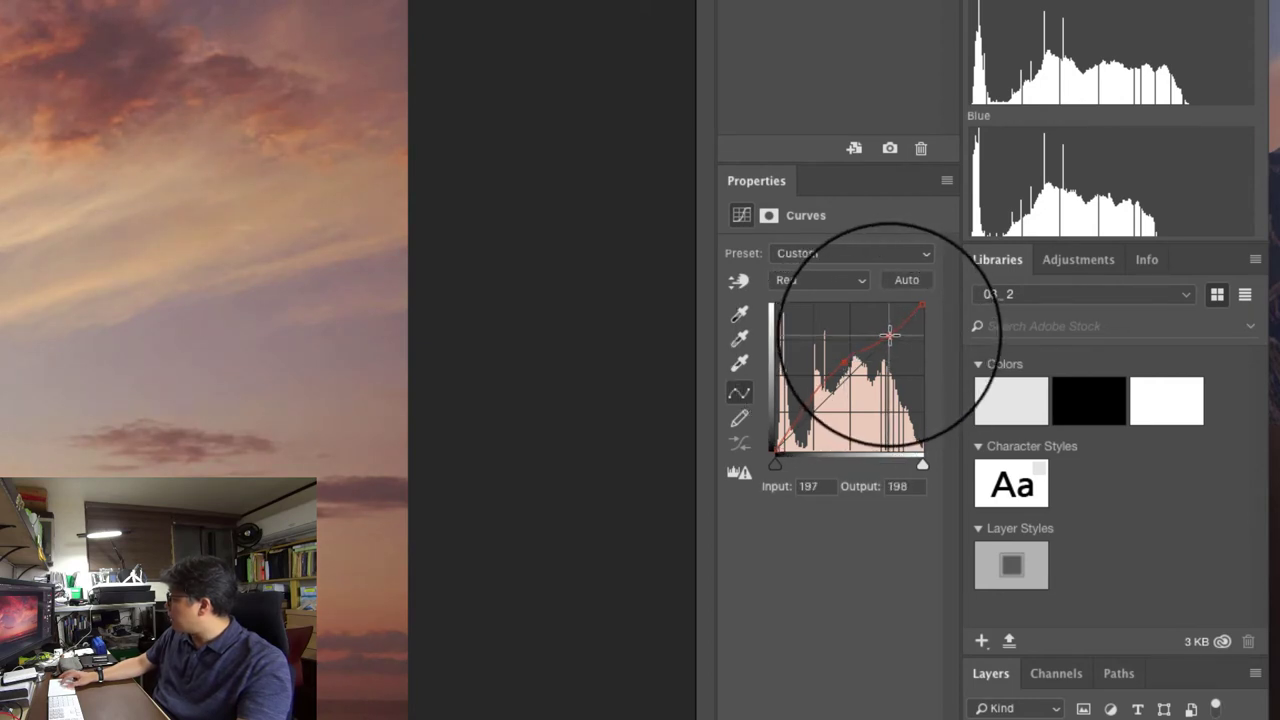
left_click(799, 425)
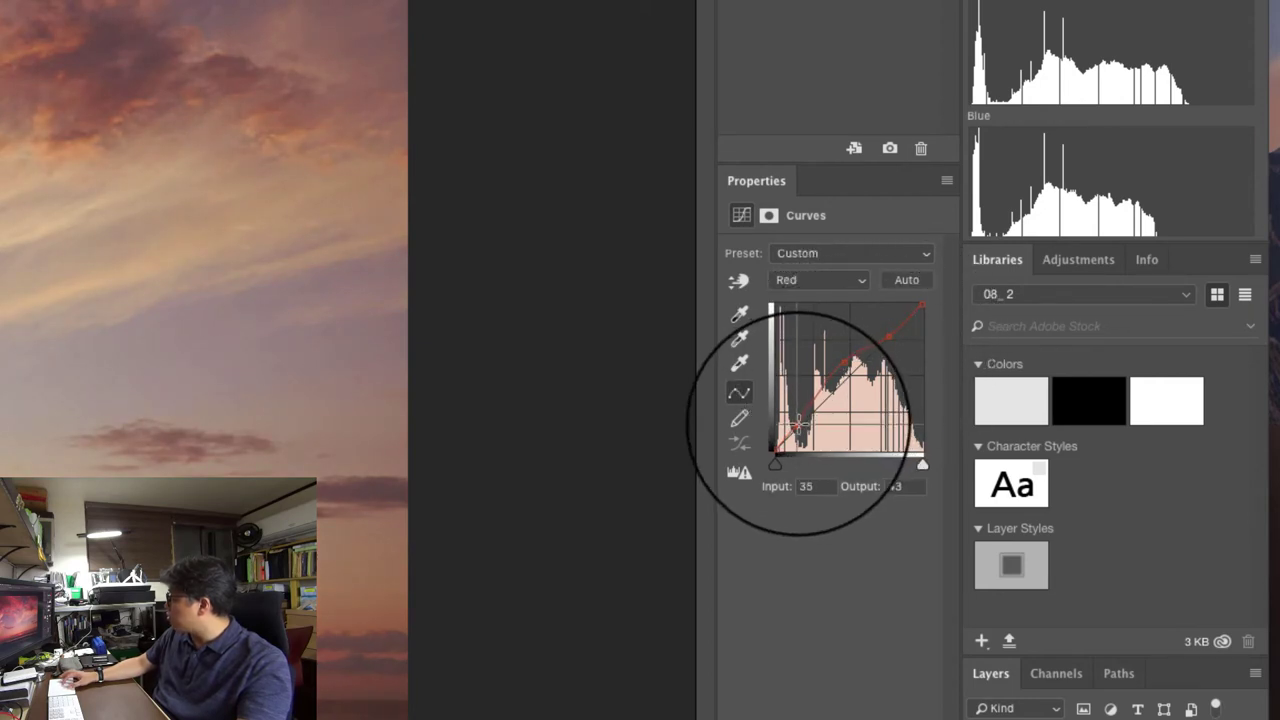
left_click_drag(799, 425, 807, 414)
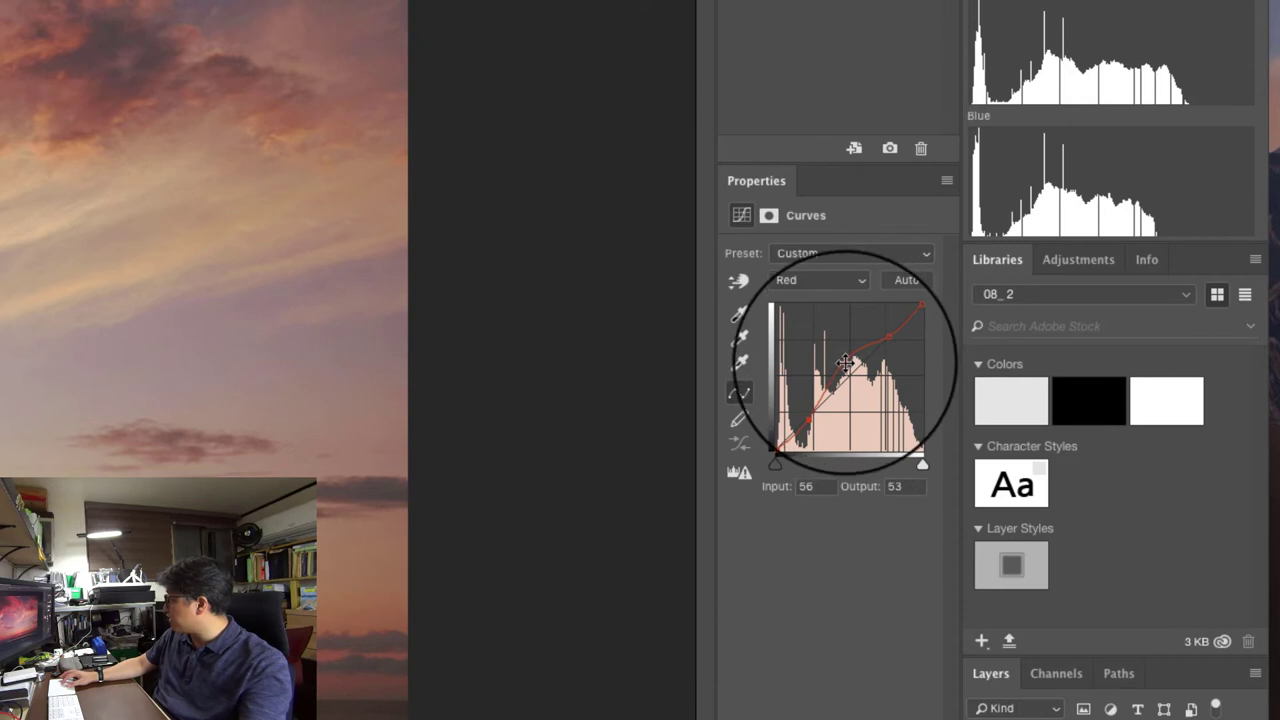
left_click_drag(845, 362, 862, 349)
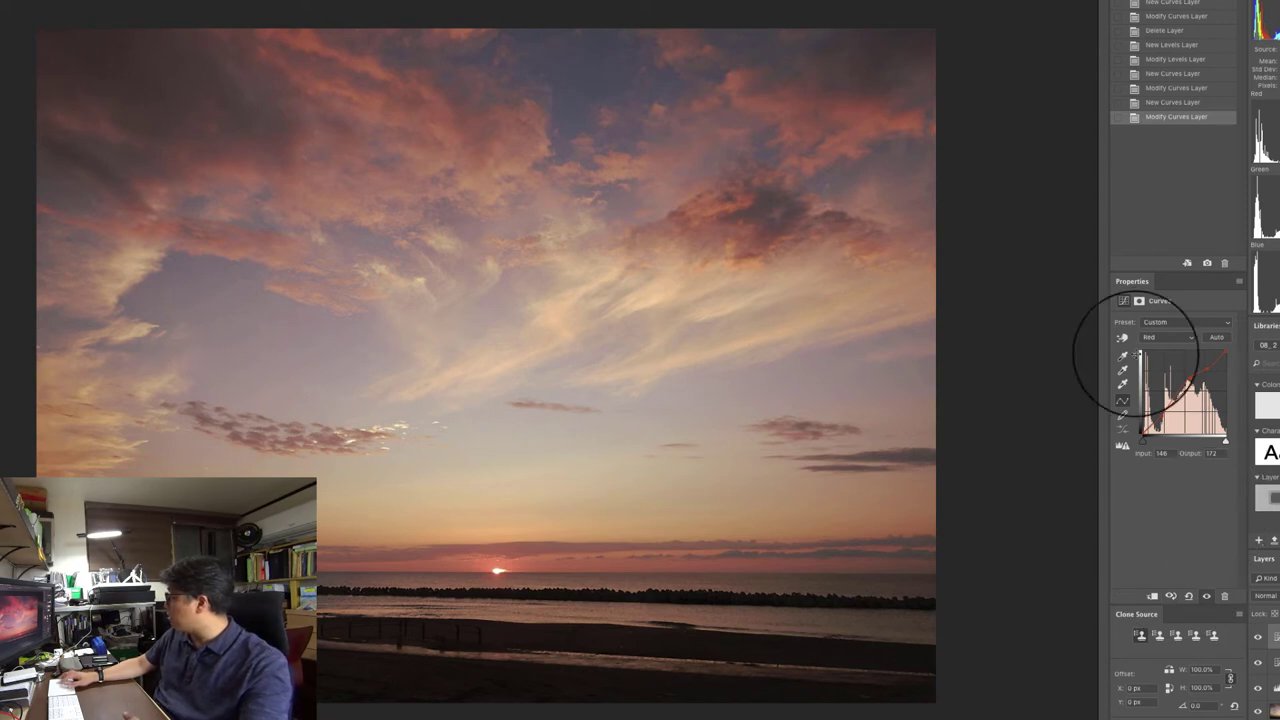
- Raise the Blue channel with the on-image adjustment tool on the dark blue upper sky, to input 90, output 116
left_click(1155, 338)
left_click(1152, 355)
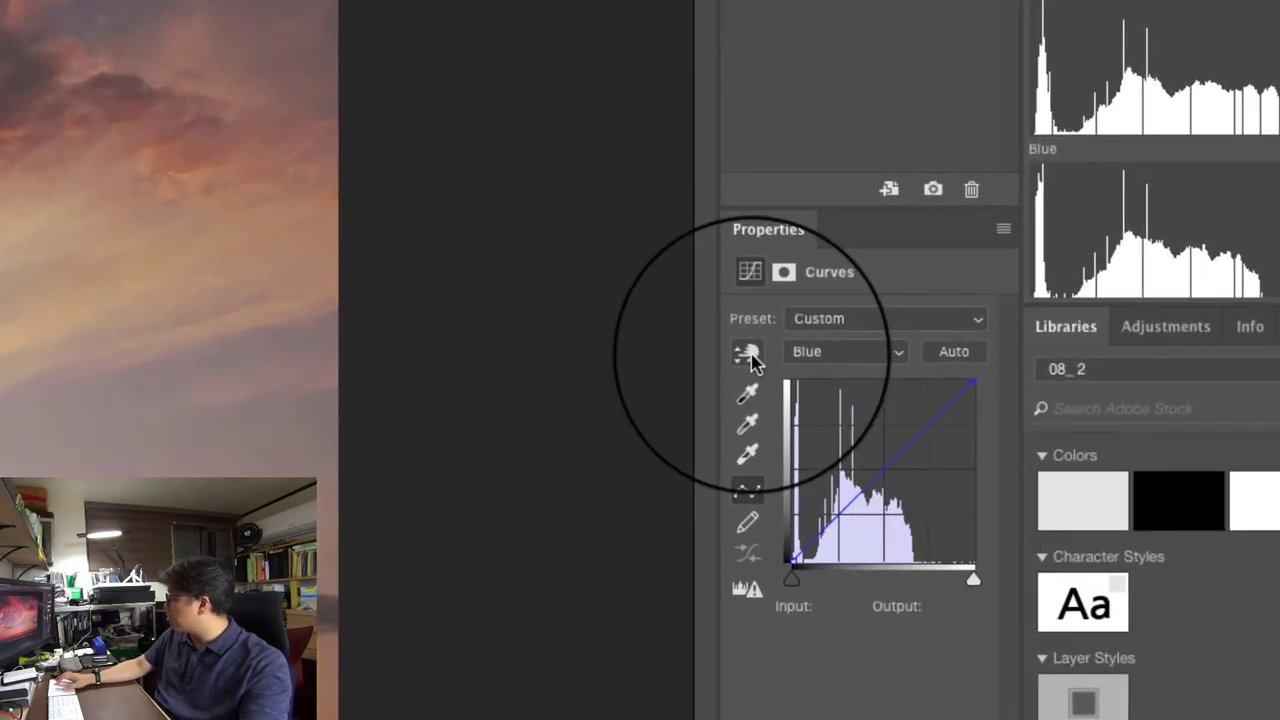
left_click(750, 356)
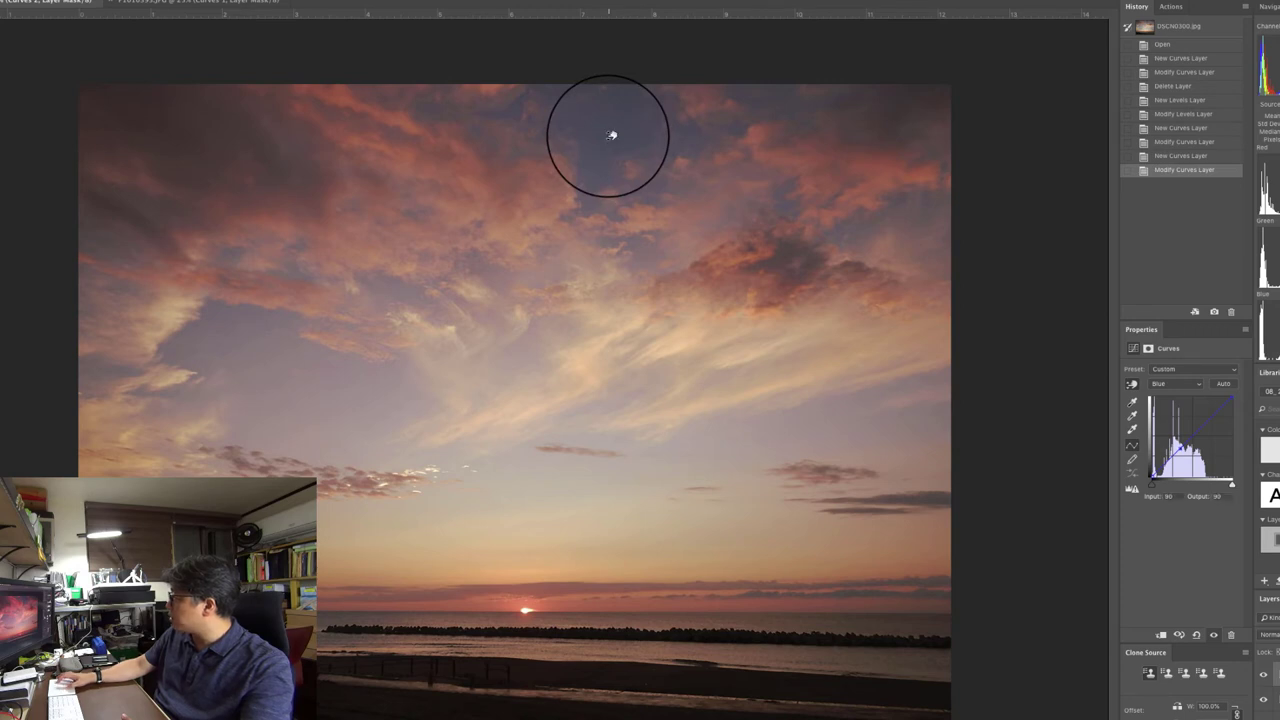
left_click_drag(612, 134, 611, 120)
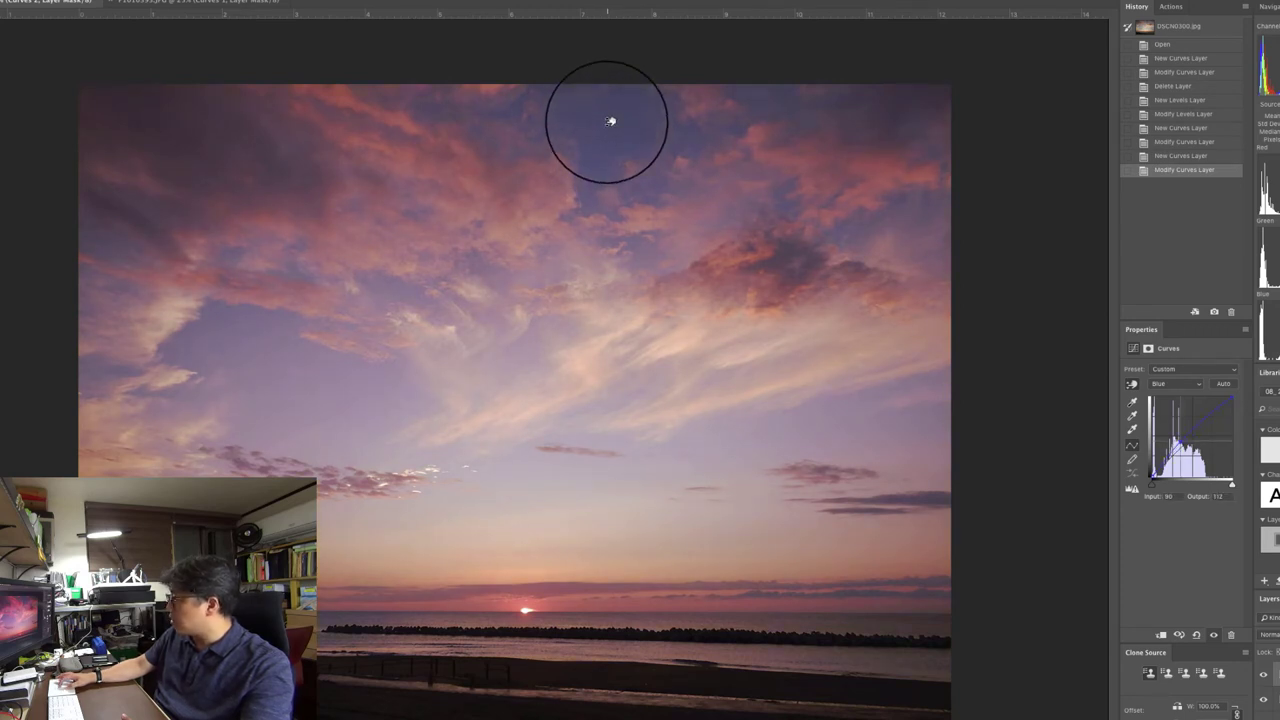
left_click_drag(610, 121, 610, 118)
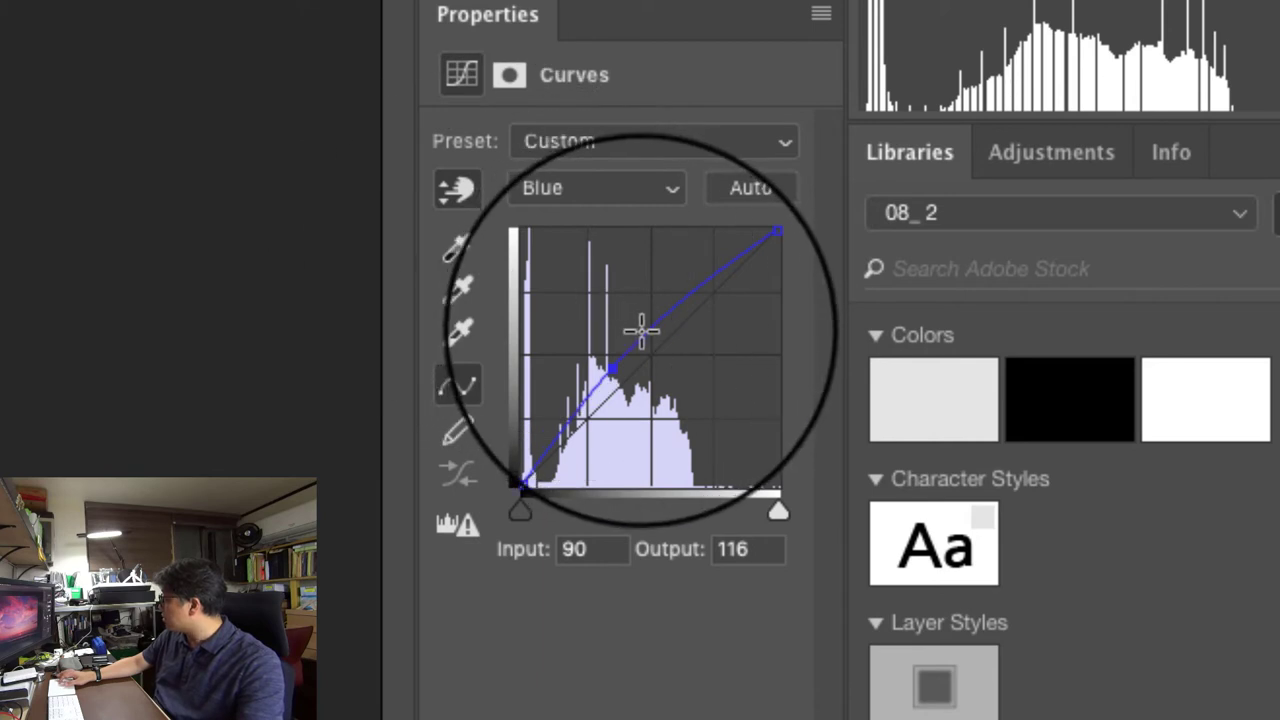
- Anchor the Blue curve's highlights at input 142, output 140, add a shadow point, and ease the midtone point to input 92, output 108
left_click_drag(651, 333, 665, 344)
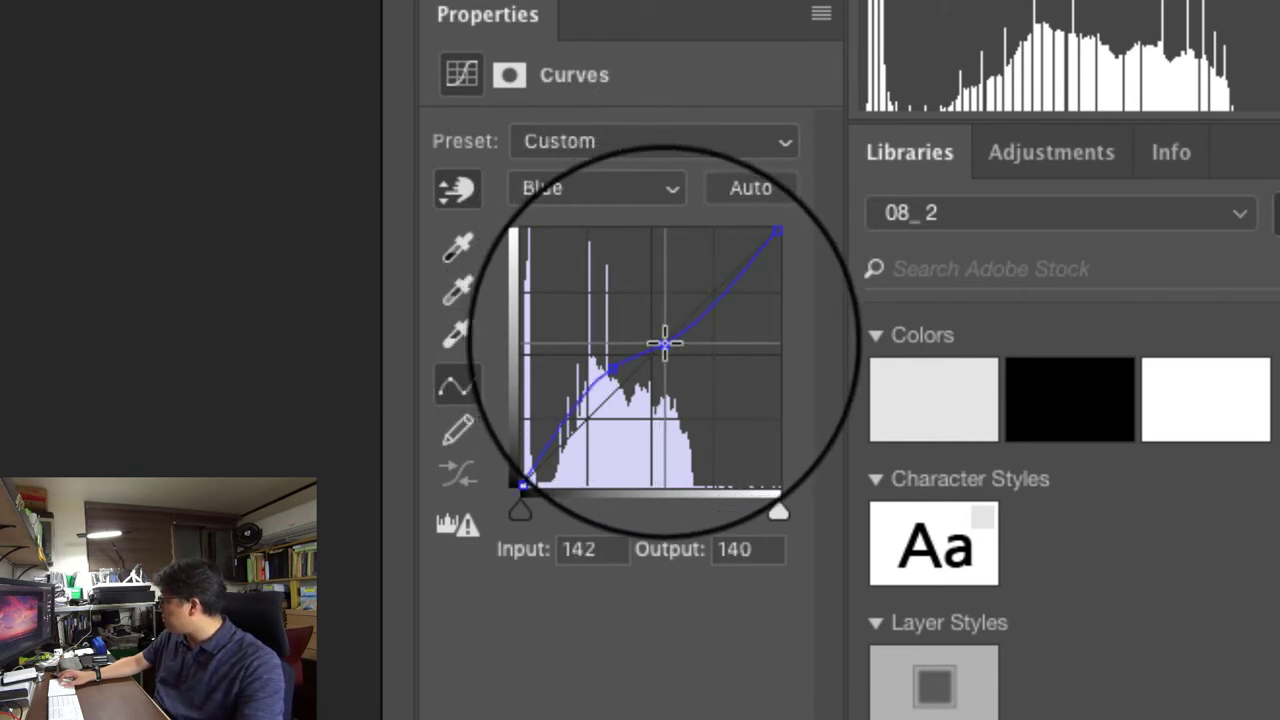
left_click(565, 432)
left_click_drag(565, 432, 573, 434)
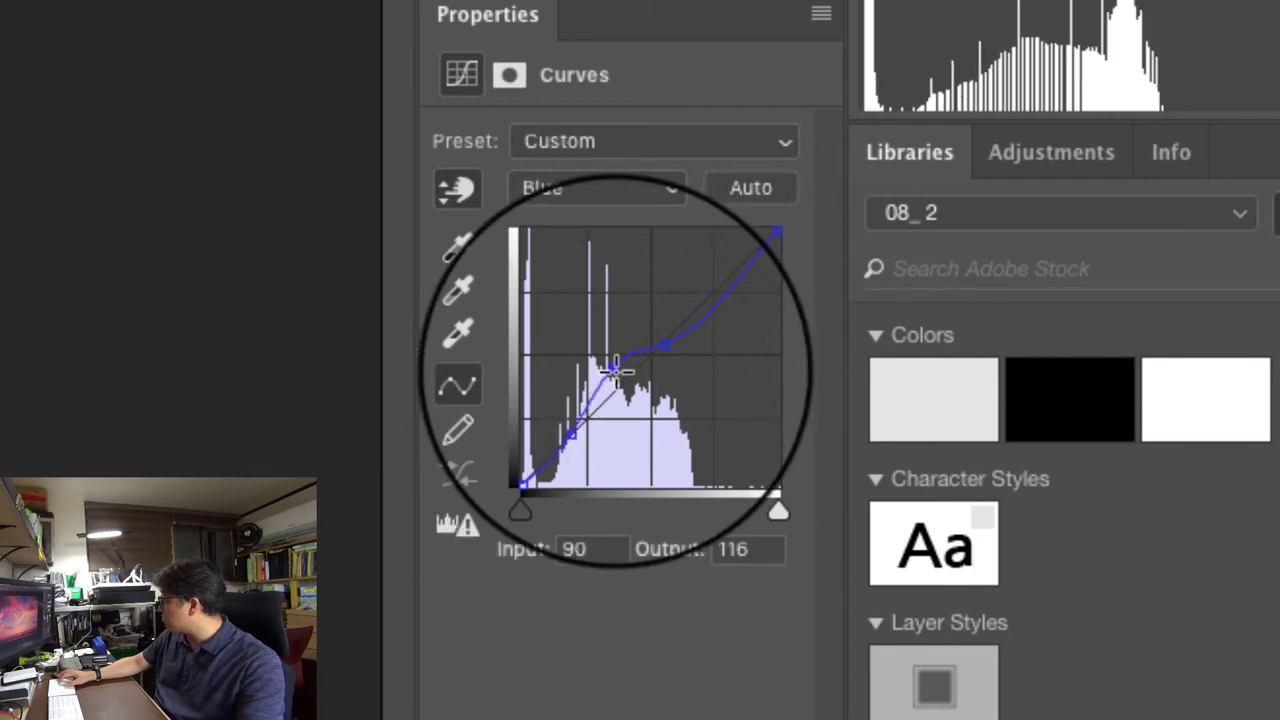
left_click_drag(612, 370, 616, 378)
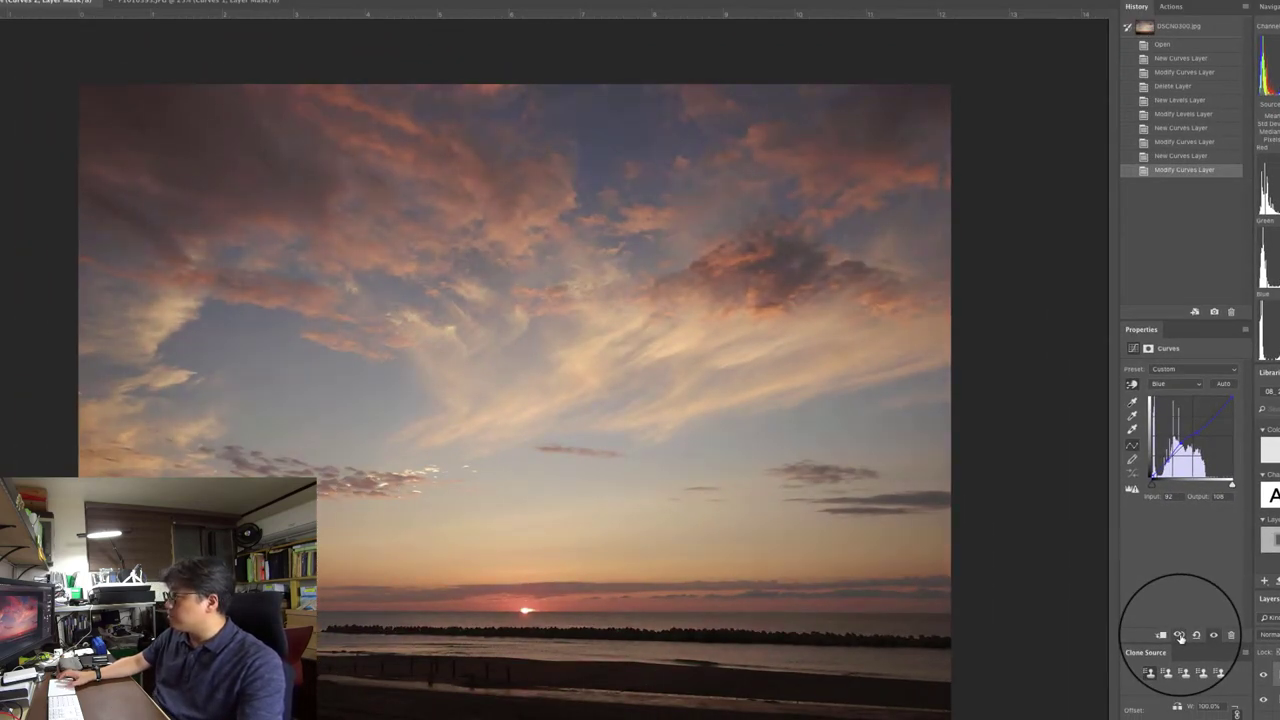
left_click(1181, 637)
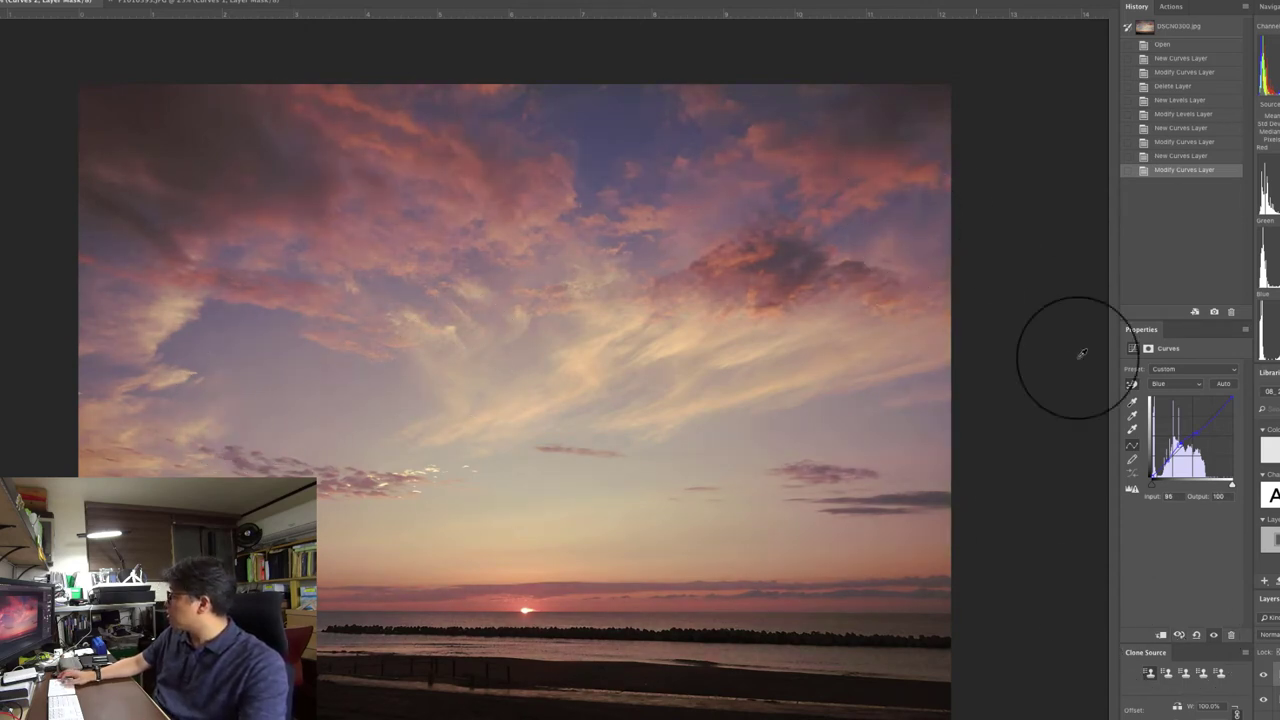
- Lower the Green channel's shadows slightly and add an upper curve point at input 160, output 154
left_click(1176, 384)
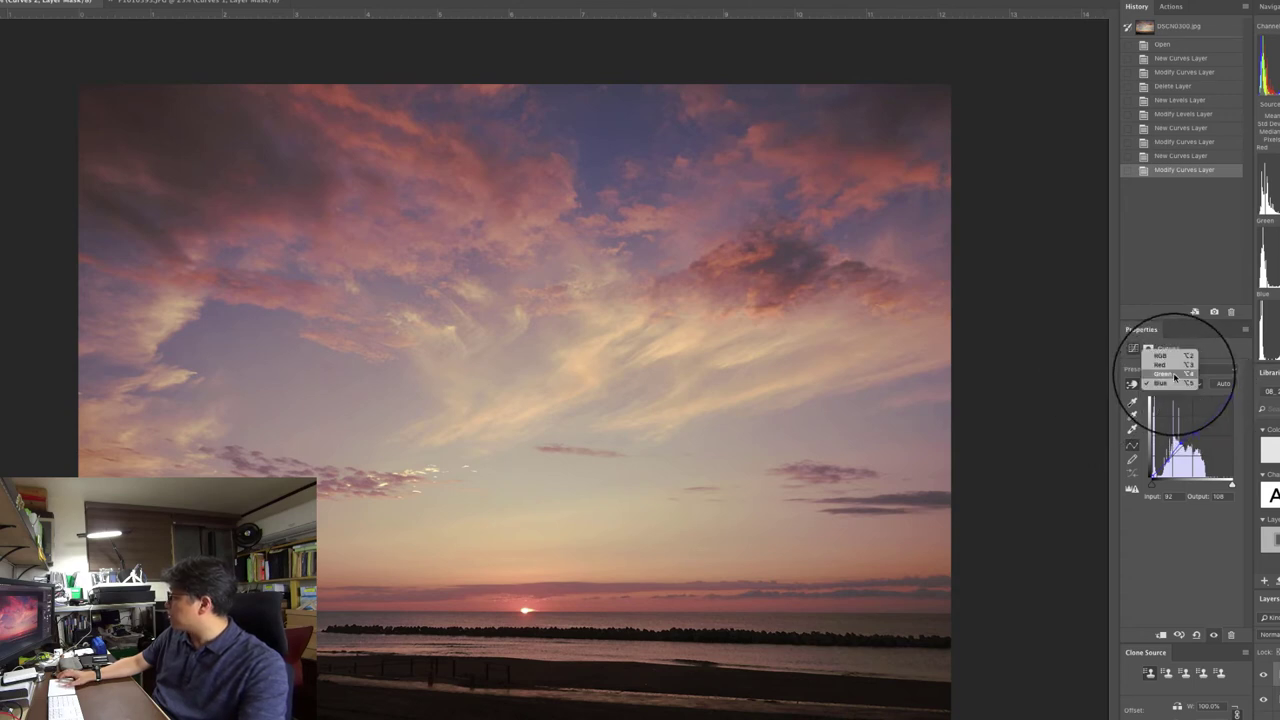
left_click(1174, 373)
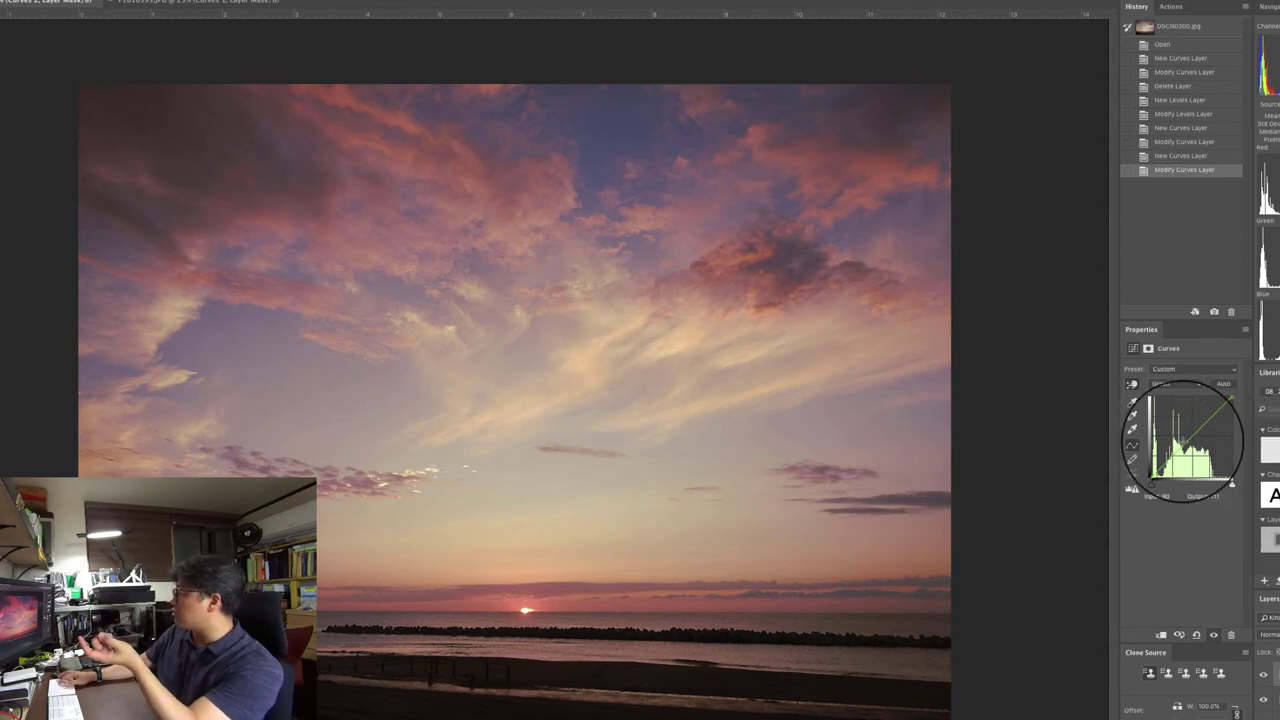
left_click_drag(1190, 440, 1173, 459)
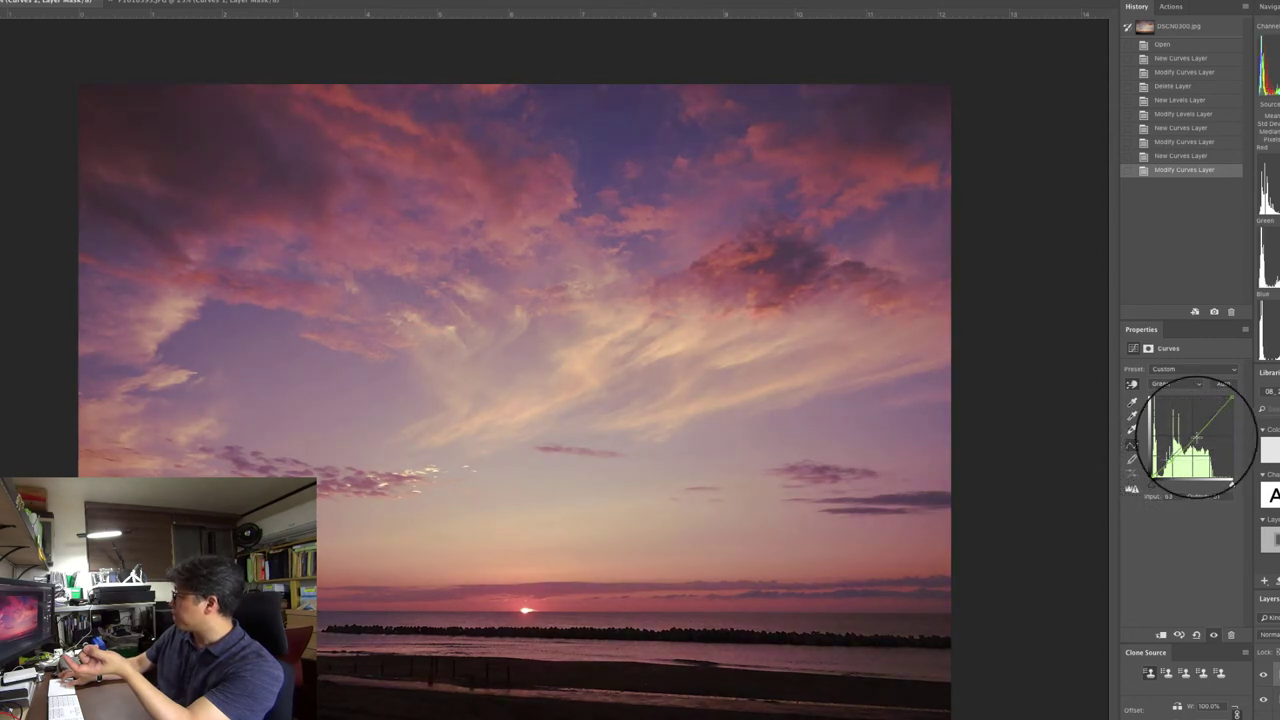
left_click(1200, 432)
mouse_move(1200, 430)
left_mouse_down()
mouse_move(1204, 406)
mouse_move(1204, 429)
left_mouse_up()
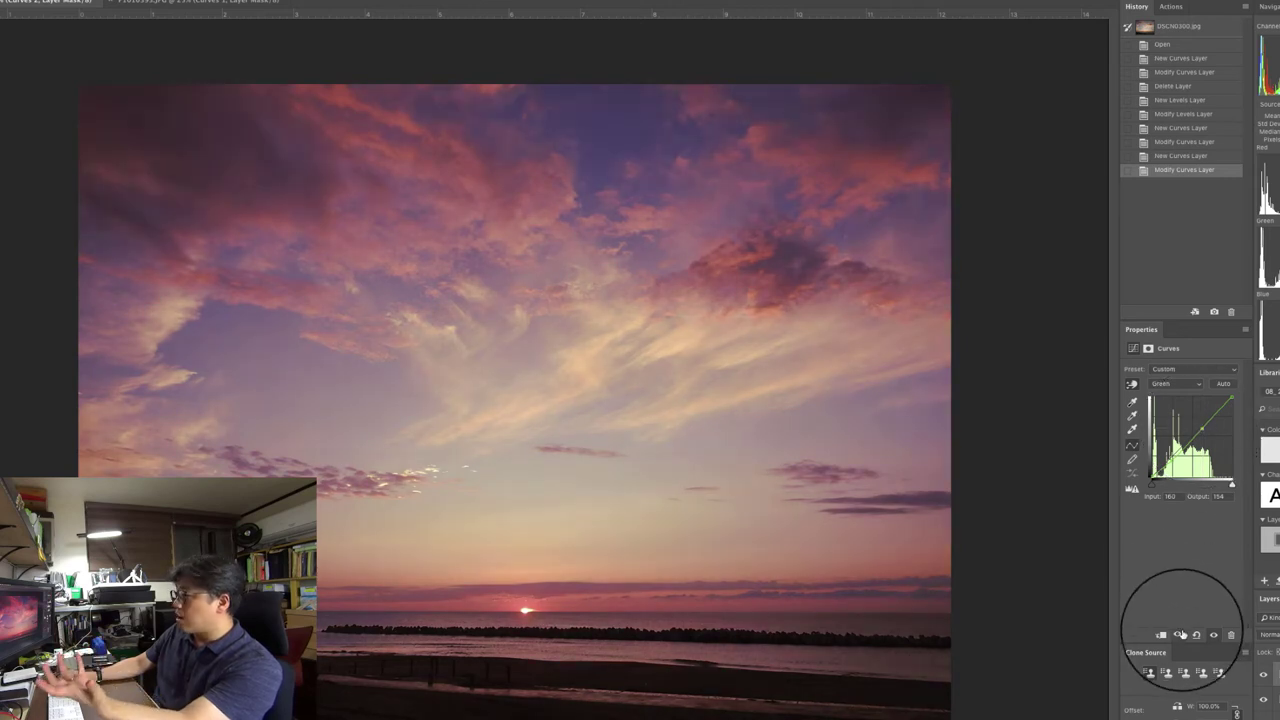
left_click_drag(1181, 635, 1181, 635)
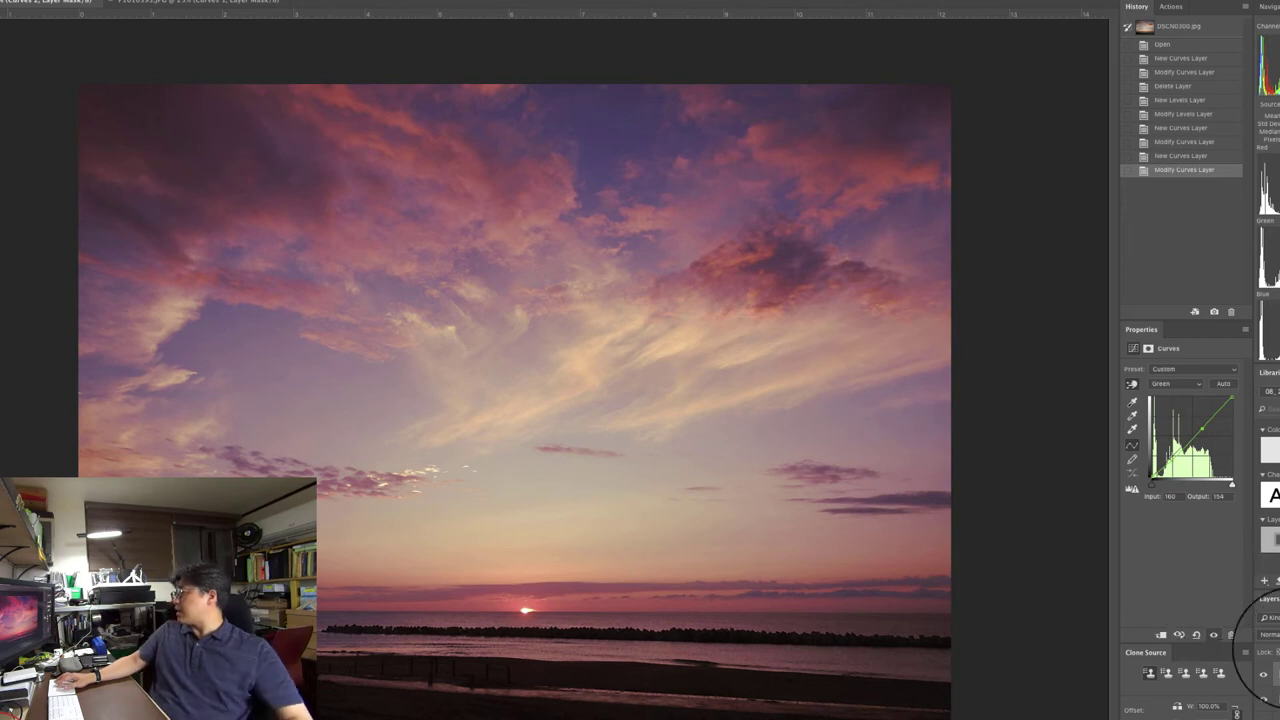
- Compare the sunset photo with and without the new Curves layer by hiding and showing it repeatedly
left_click(1264, 676)
left_click(1265, 677)
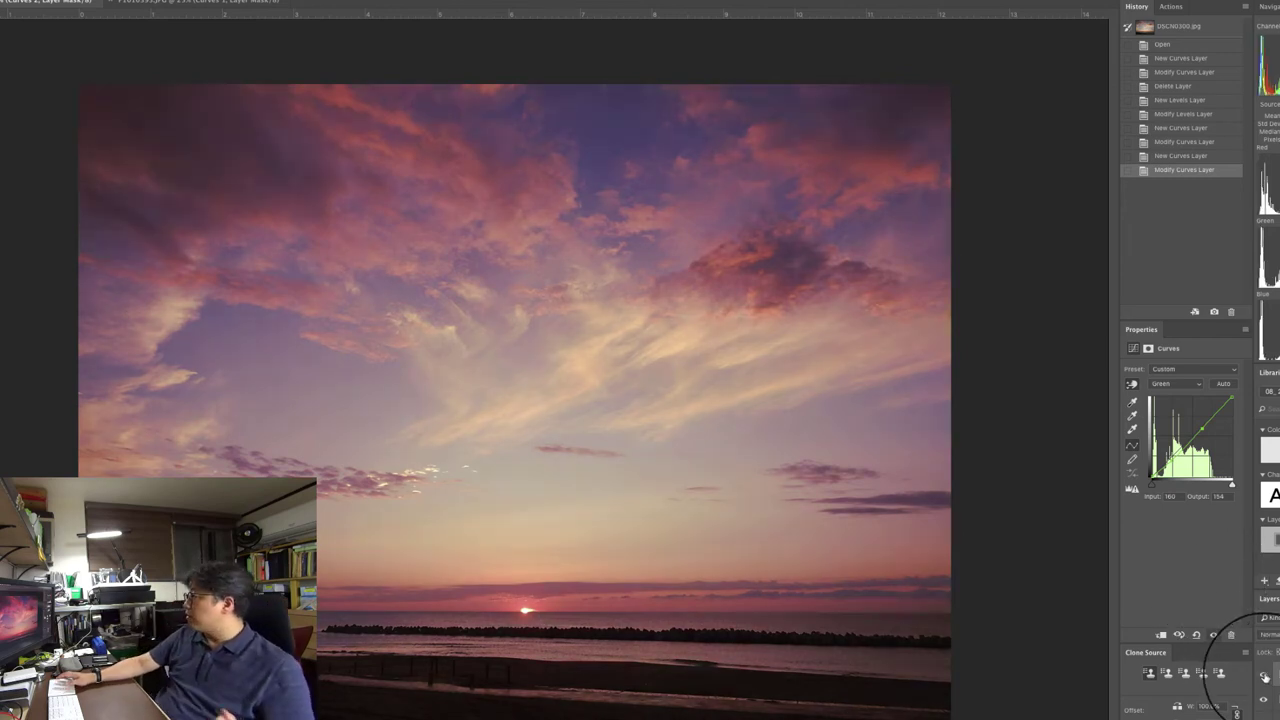
left_click(1265, 677)
left_click(1265, 677)
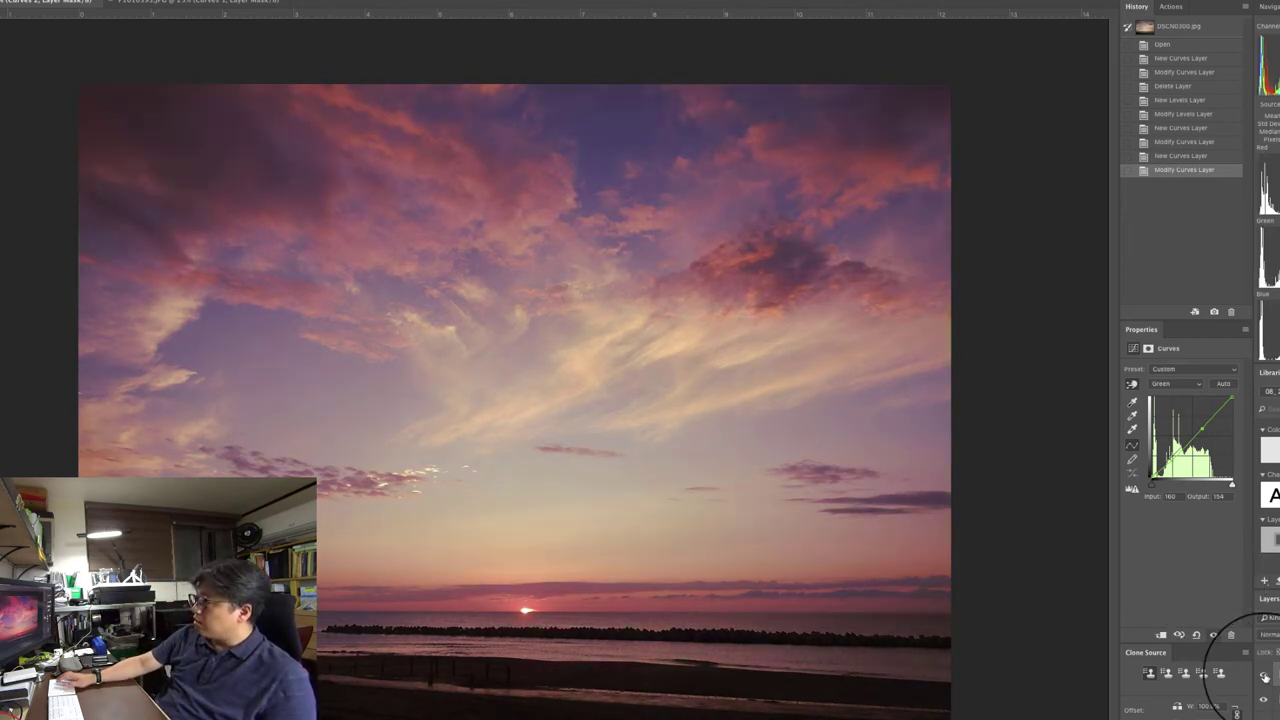
left_click(1264, 677)
left_click(1264, 677)
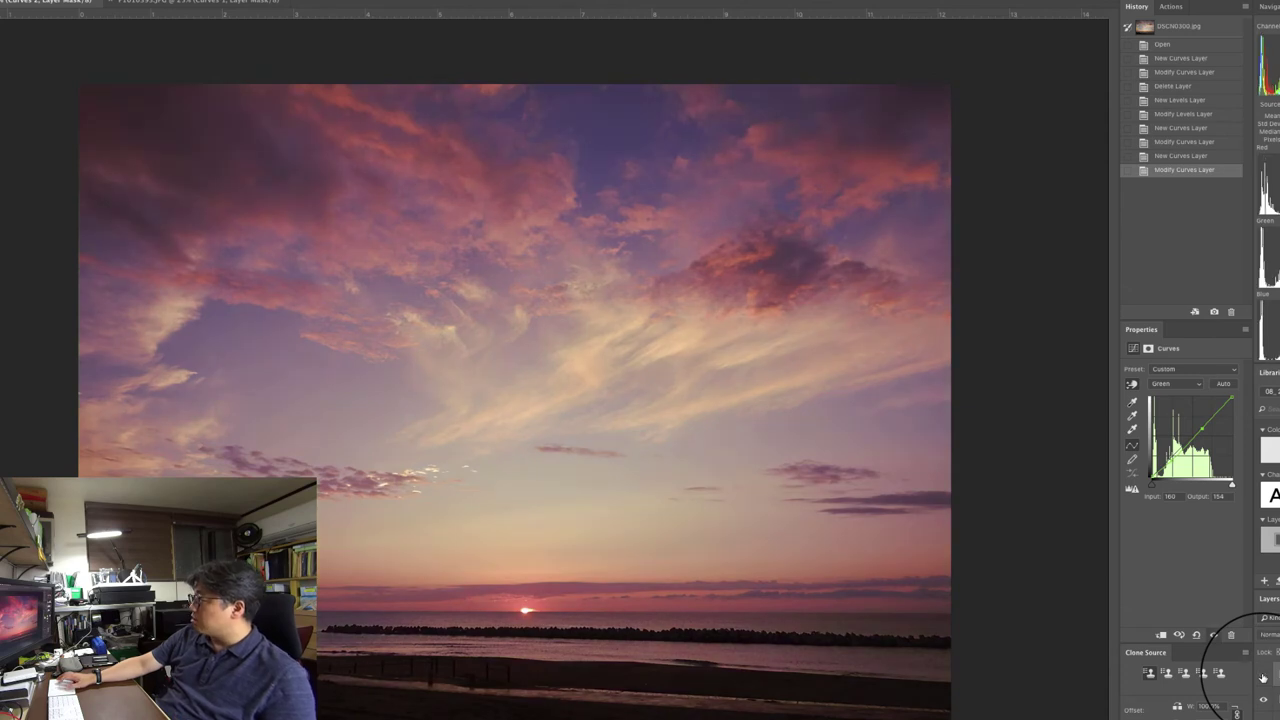
left_click(1263, 677)
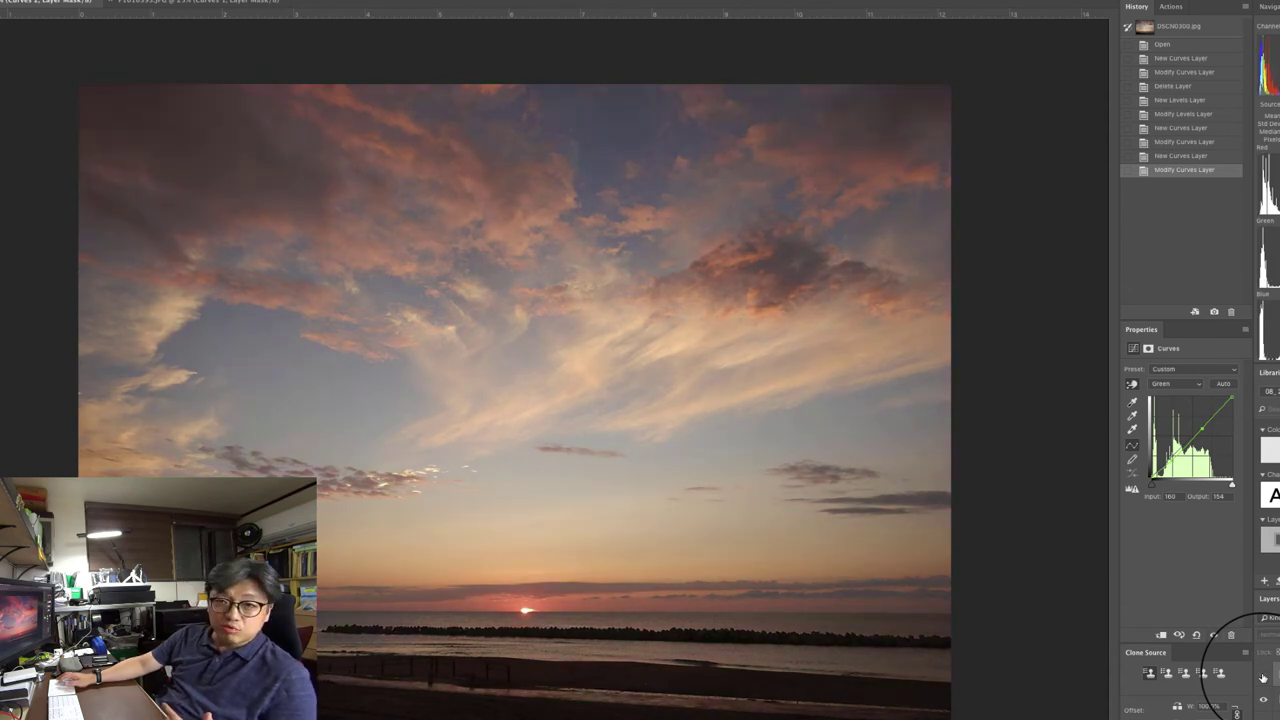
left_click(1263, 677)
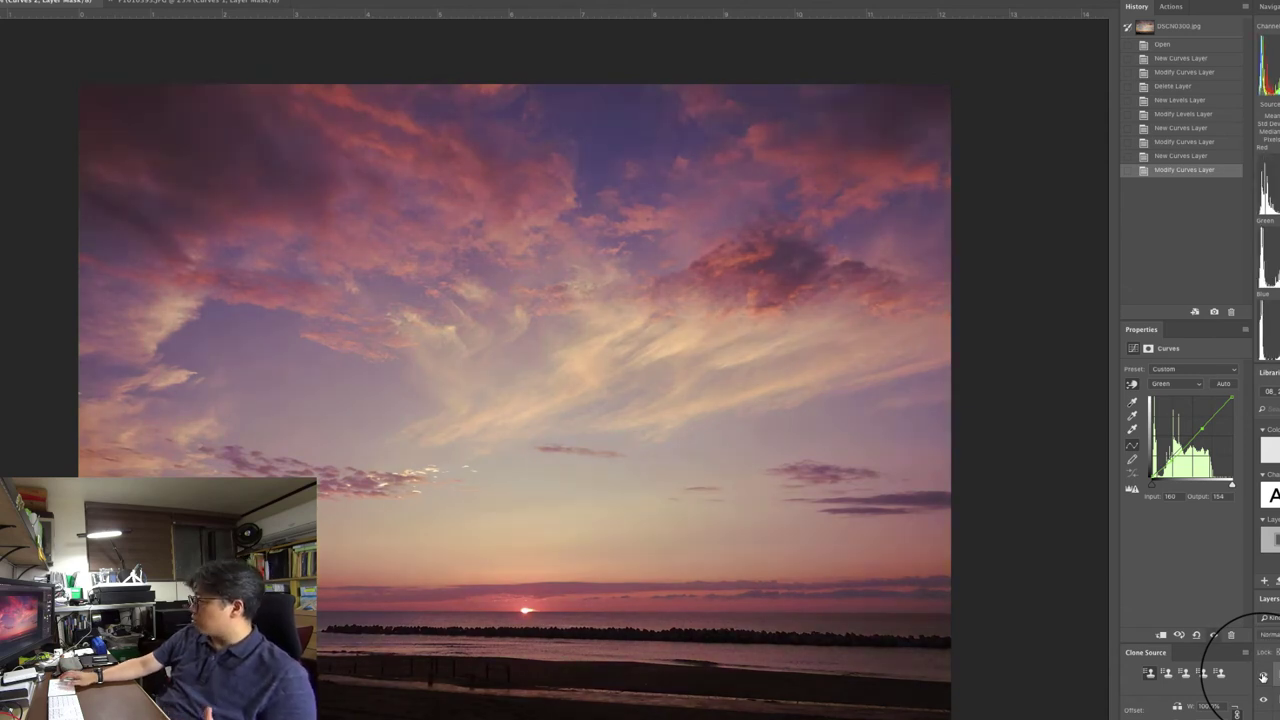
- Hide the top Curves layer once more to view the earlier colours, and show it again
left_click(1263, 677)
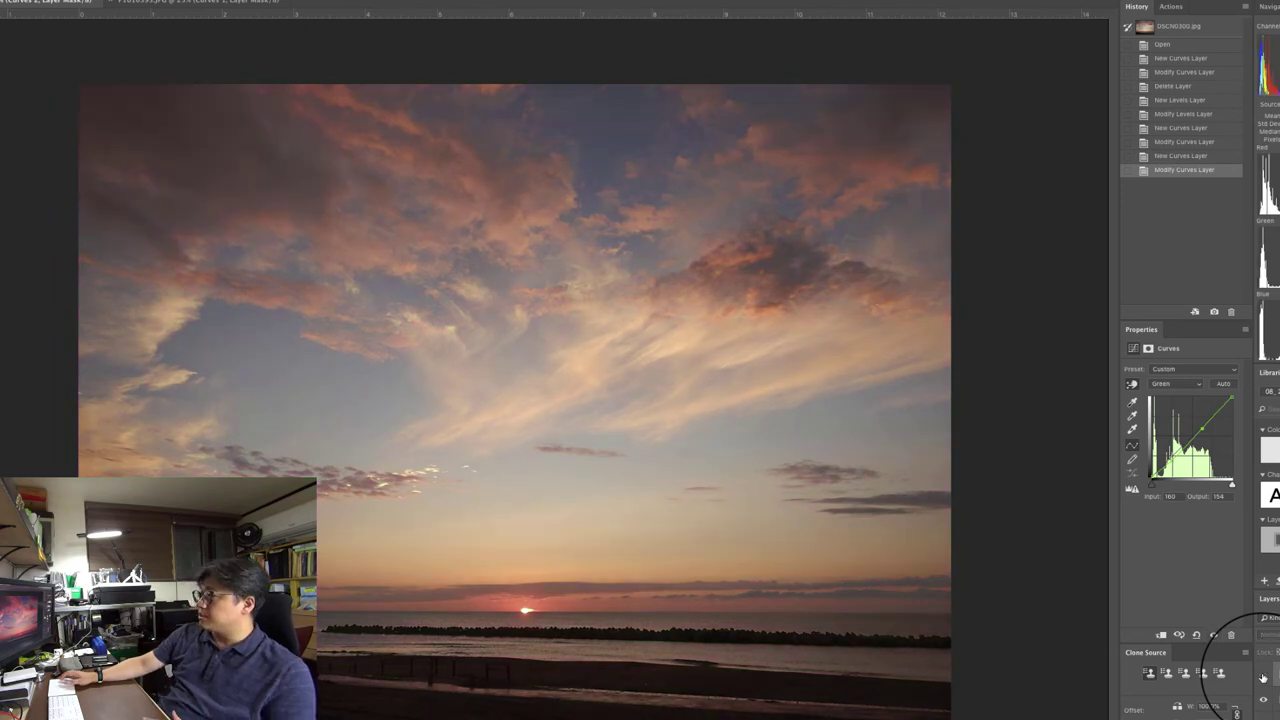
left_click(1263, 677)
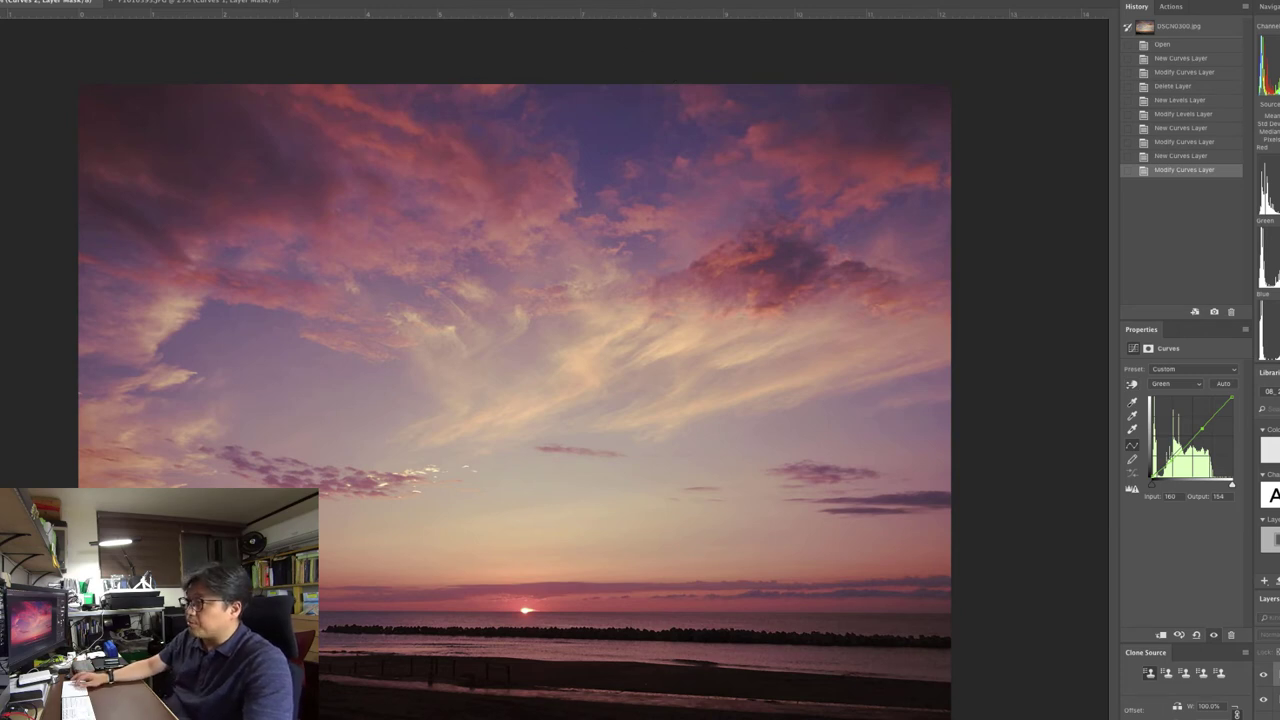
- Resize the sunset image to 29 cm wide at 300 pixels/inch with automatic resampling enabled, keeping its proportions
key("super+alt+i")
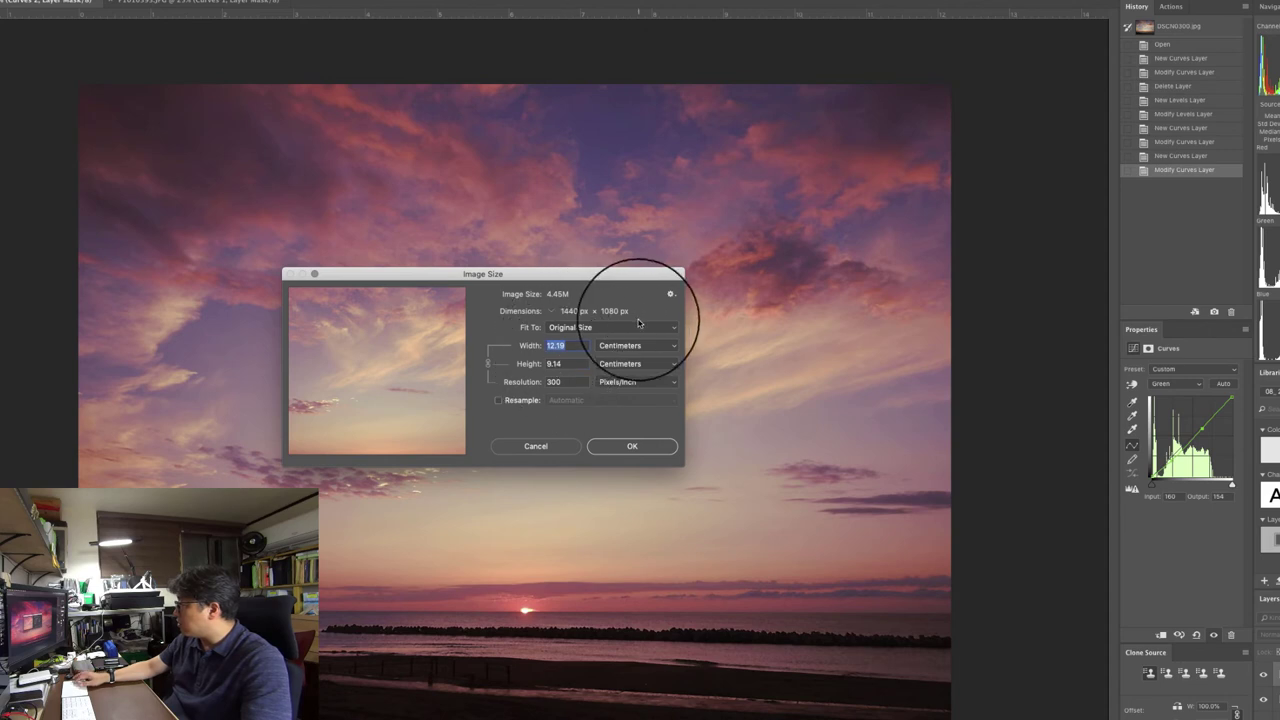
left_click(500, 400)
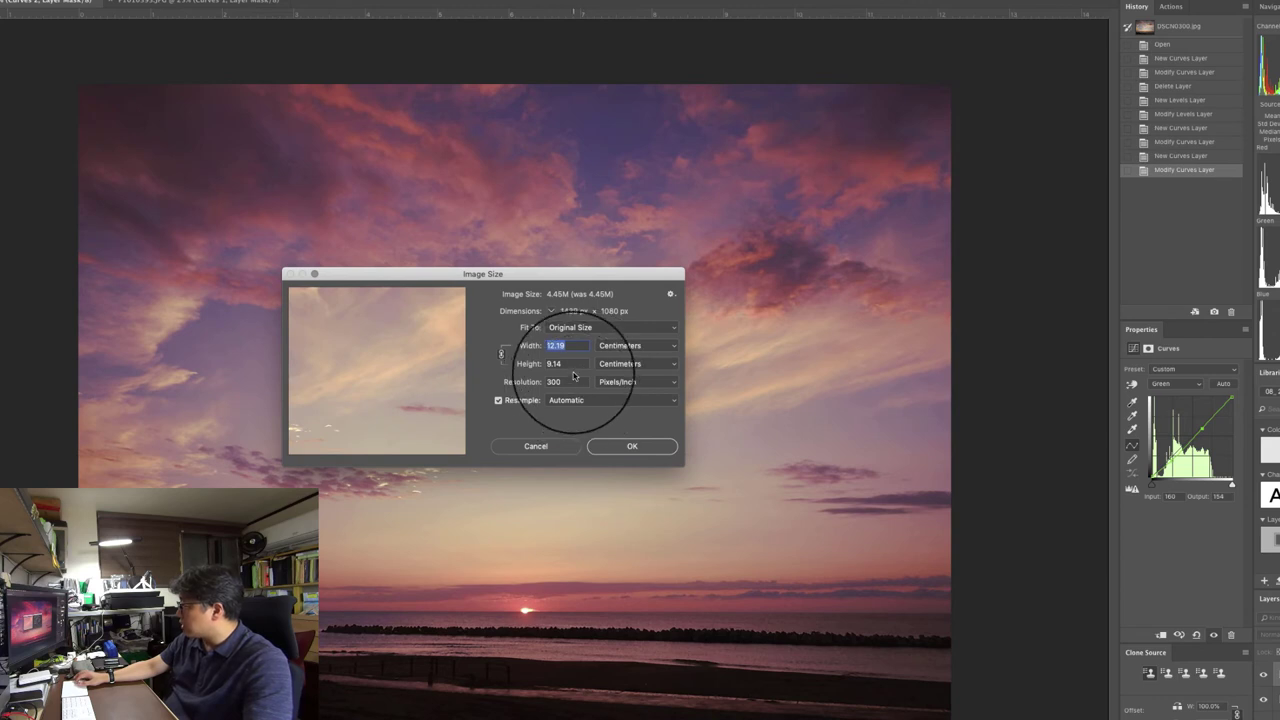
type("25")
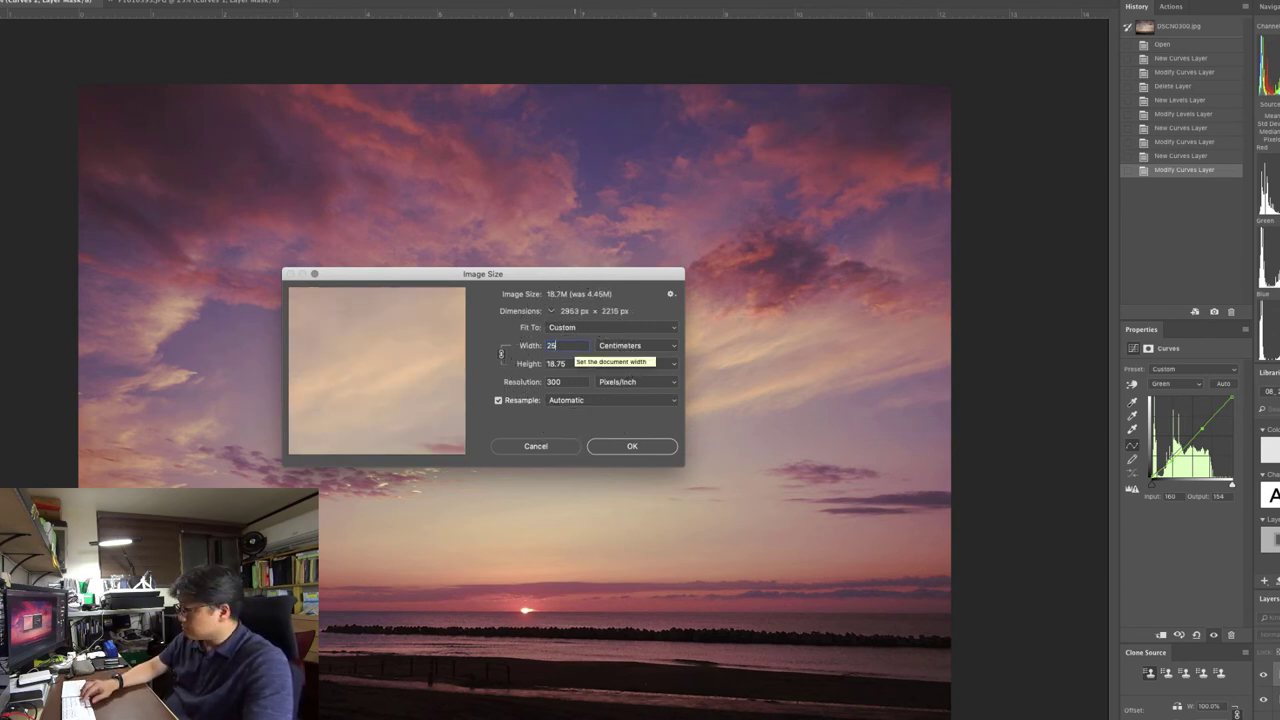
key("BackSpace")
type("9")
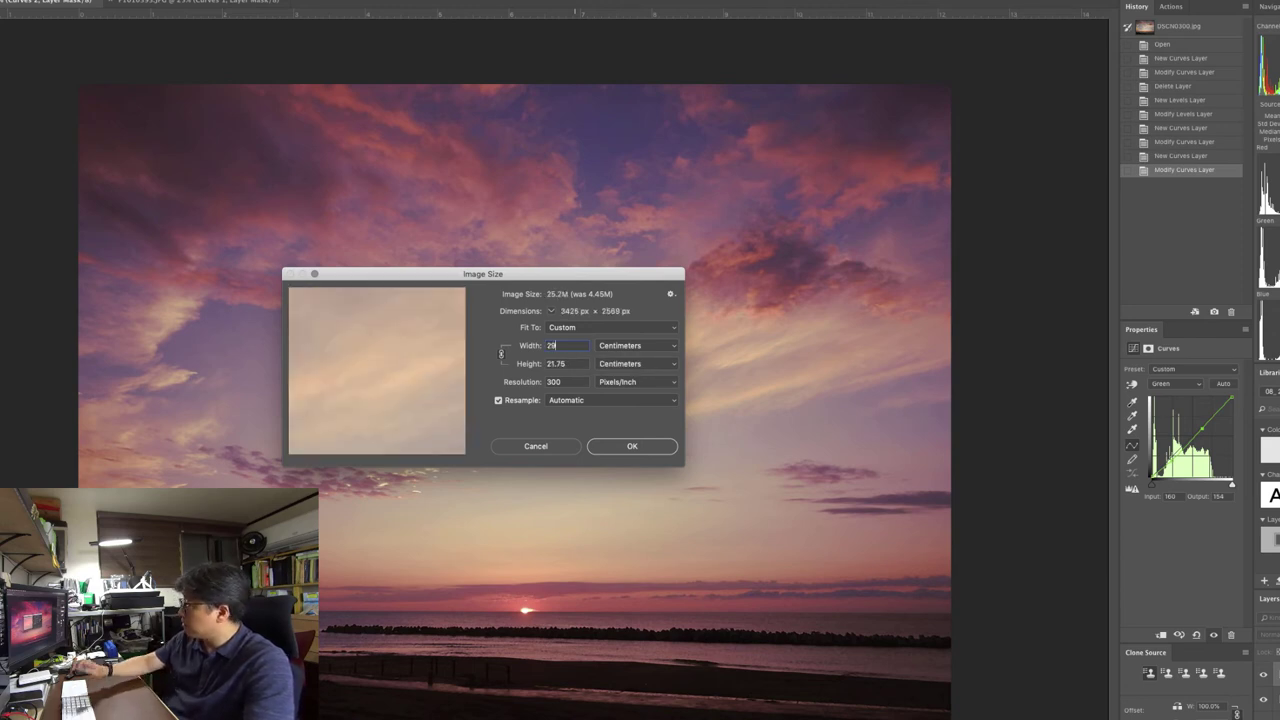
key("Tab")
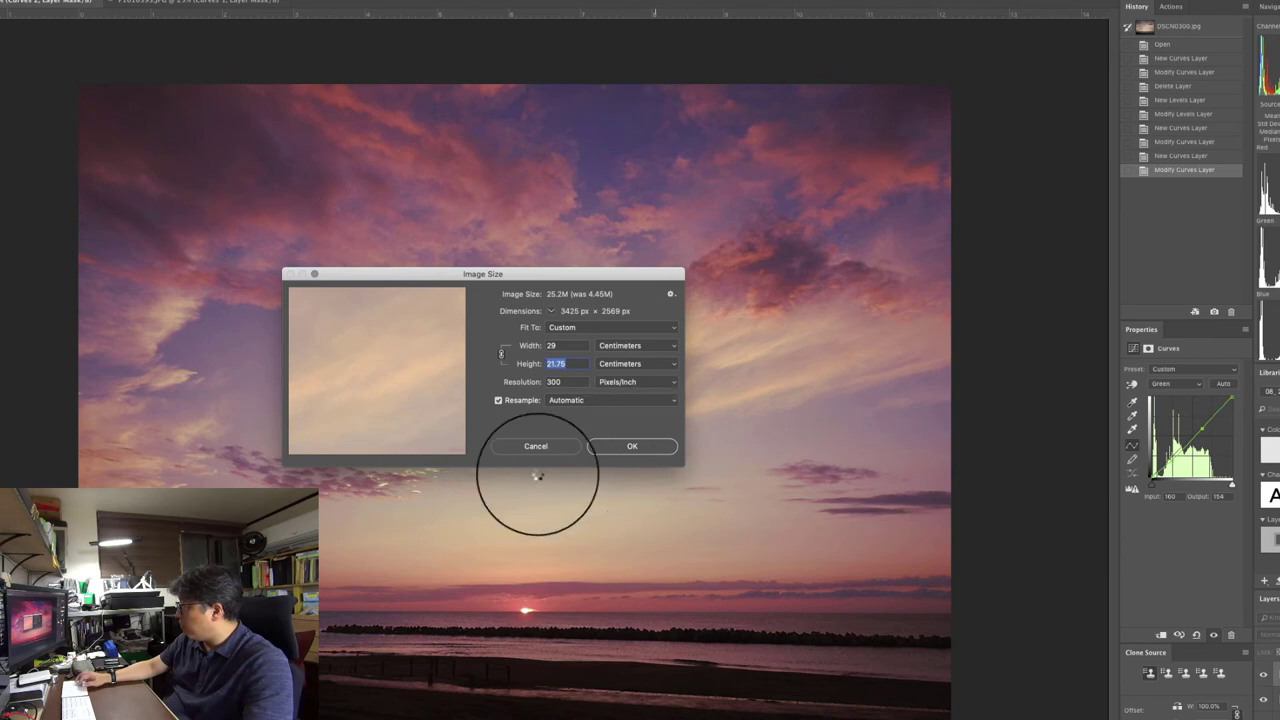
left_click(620, 445)
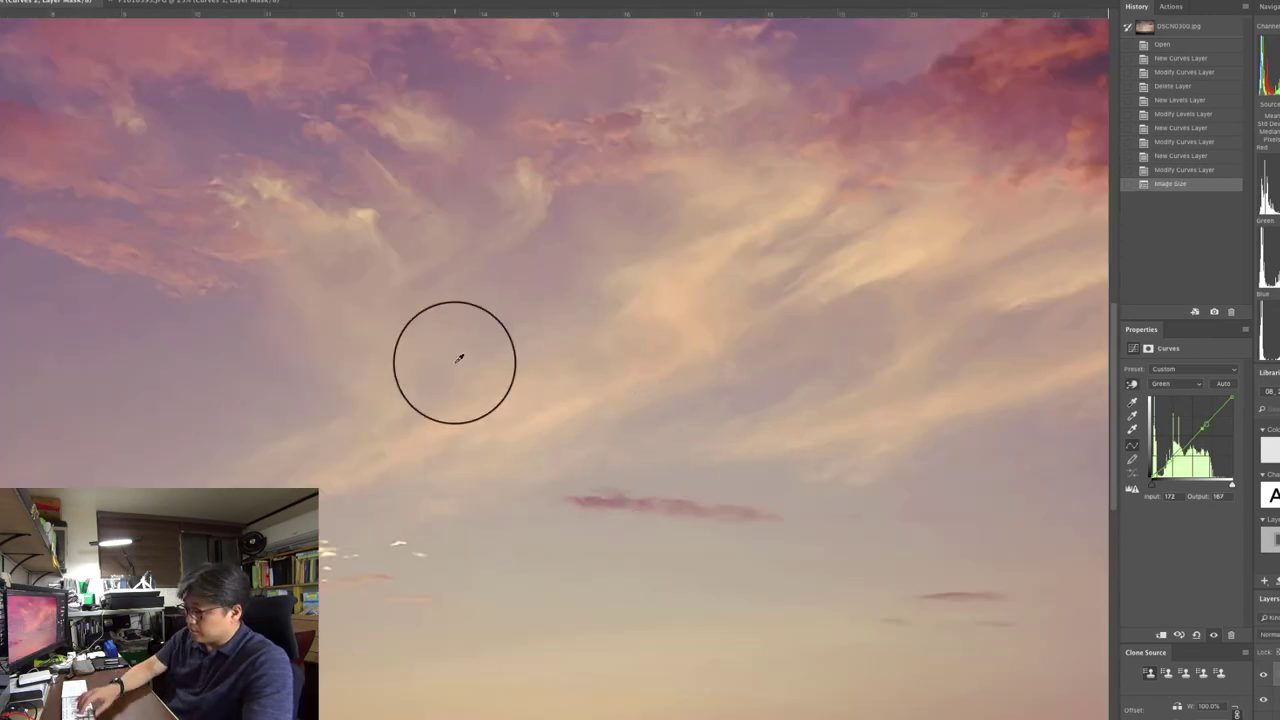
scroll(459, 358, "down", 3, "alt")
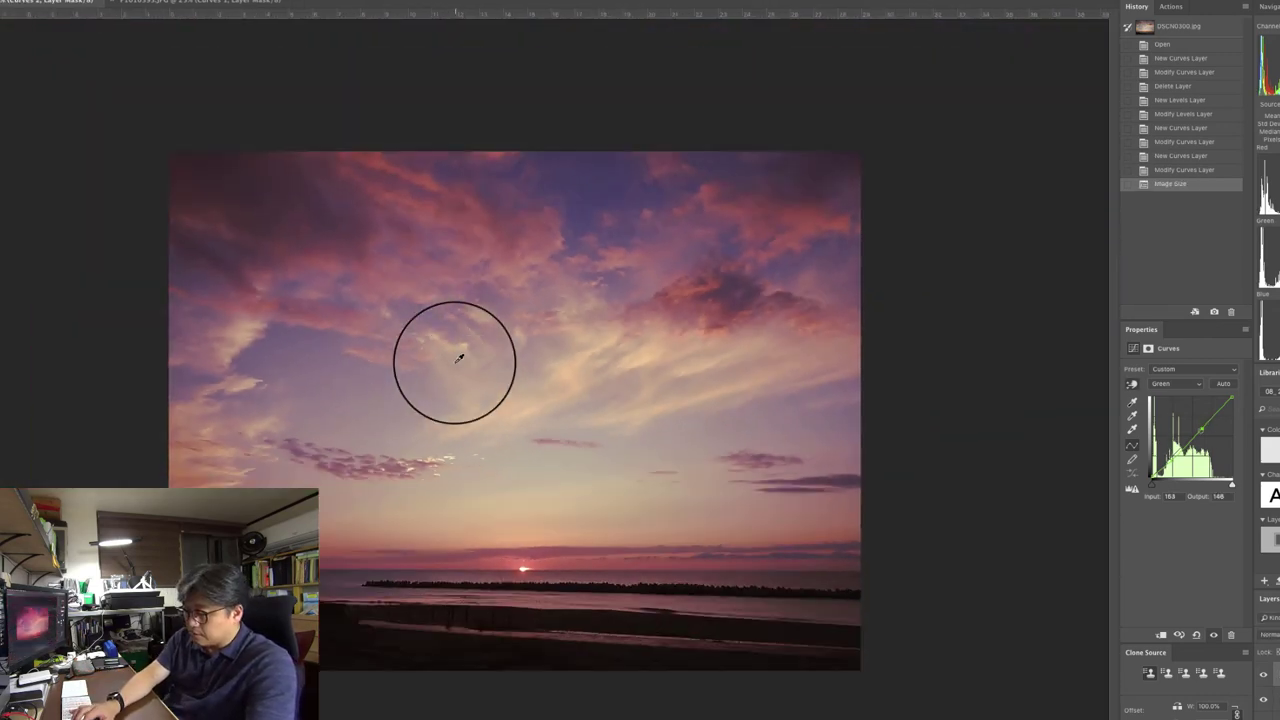